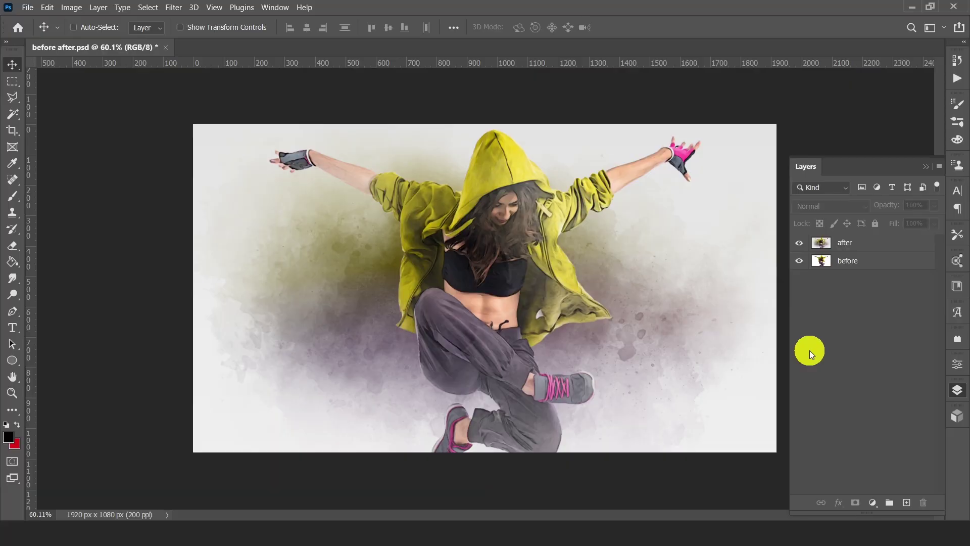
Step: Compare the before and after images by toggling the visibility of the after layer
left_click(877, 250)
left_click(860, 262)
left_click(802, 247)
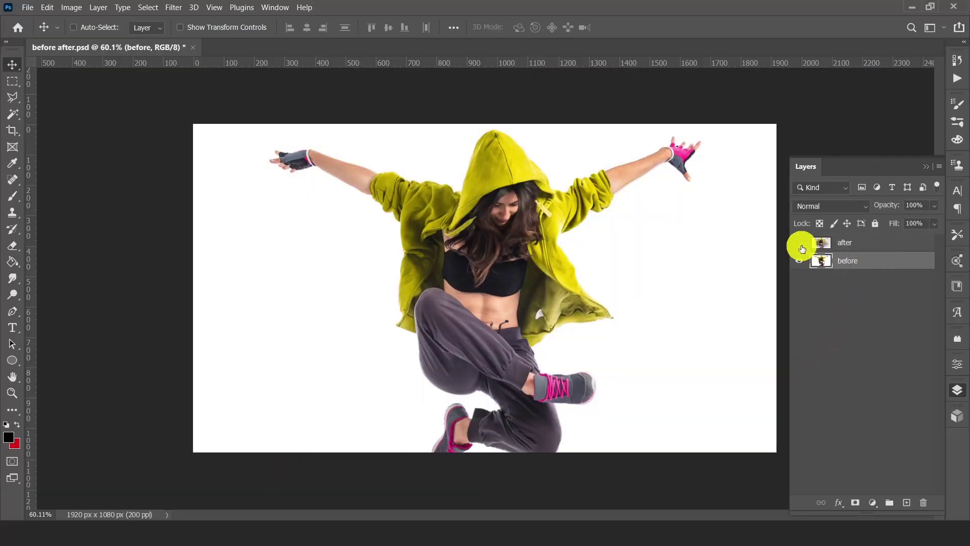
left_click(802, 247)
left_click(802, 247)
left_click(803, 248)
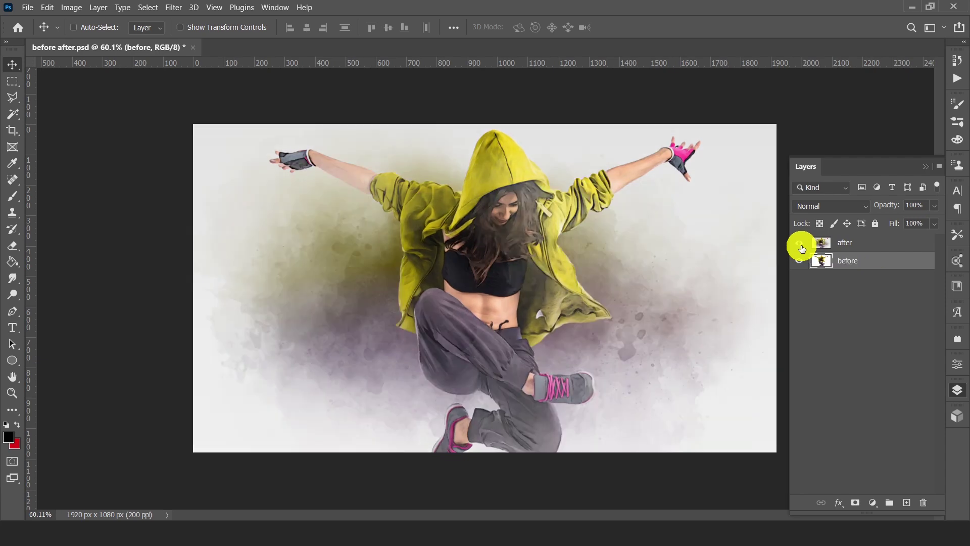
left_click(844, 242)
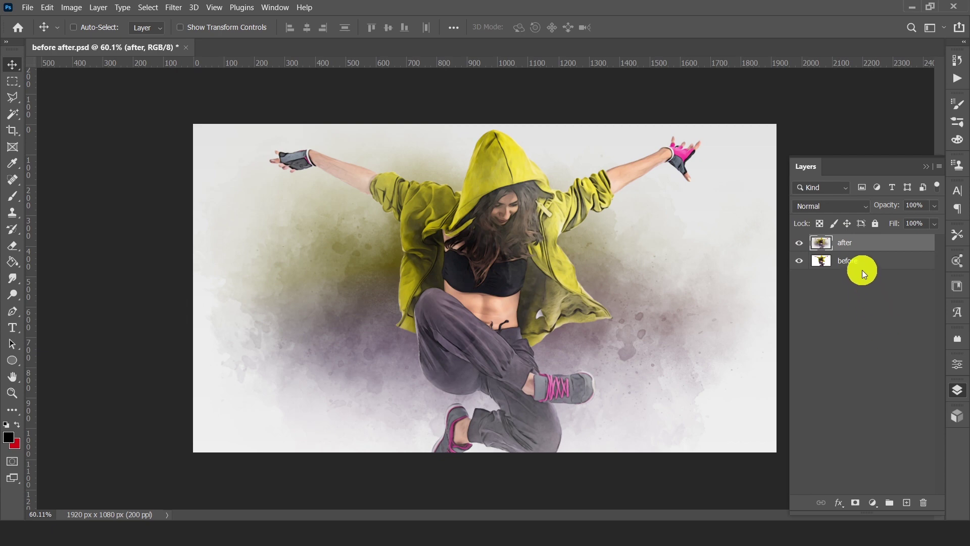
left_click(799, 247)
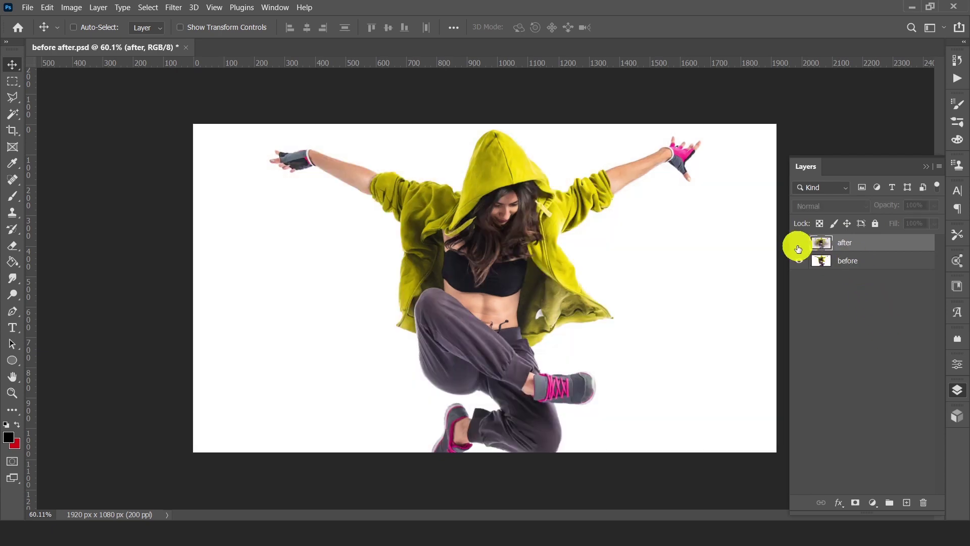
left_click(798, 248)
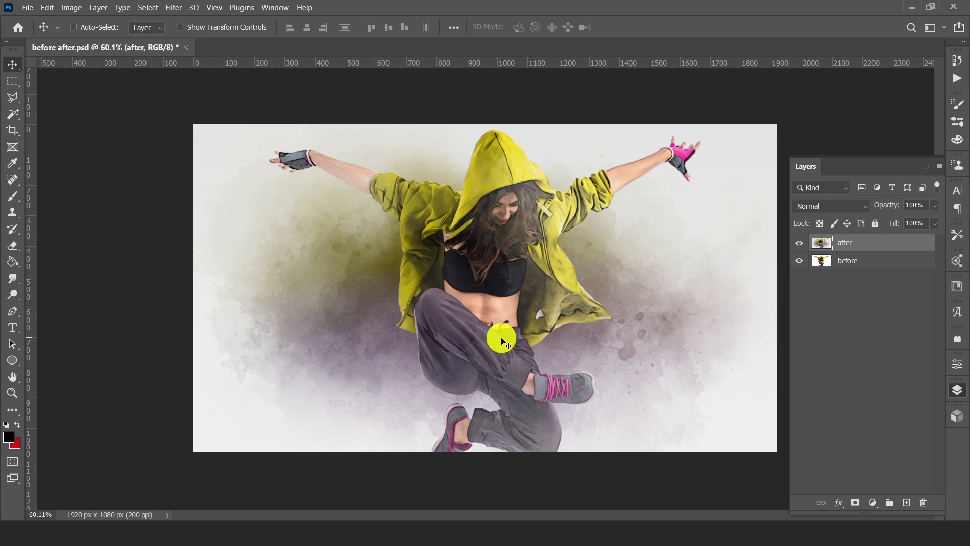
Step: Display the Timeline for frame animation and reposition it slightly lower over the canvas
left_click(274, 8)
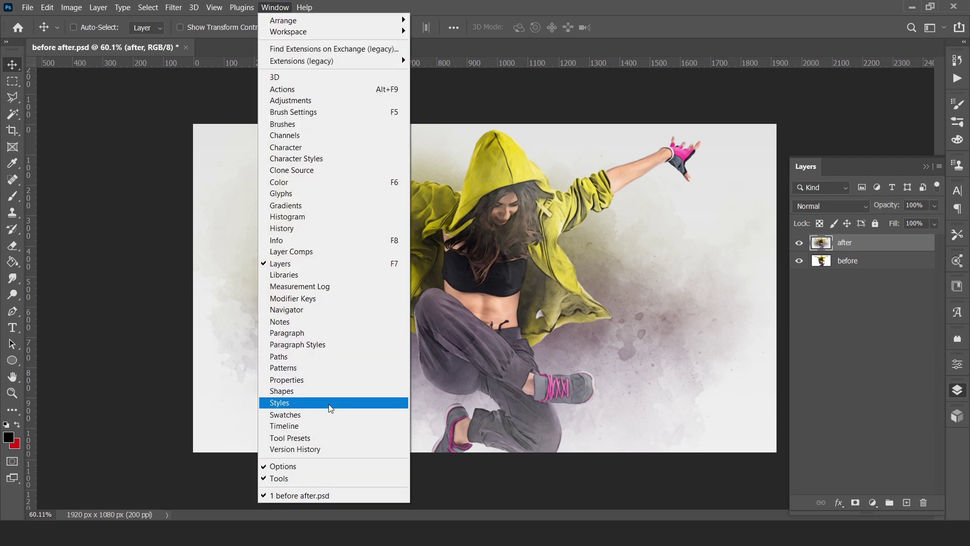
left_click(333, 430)
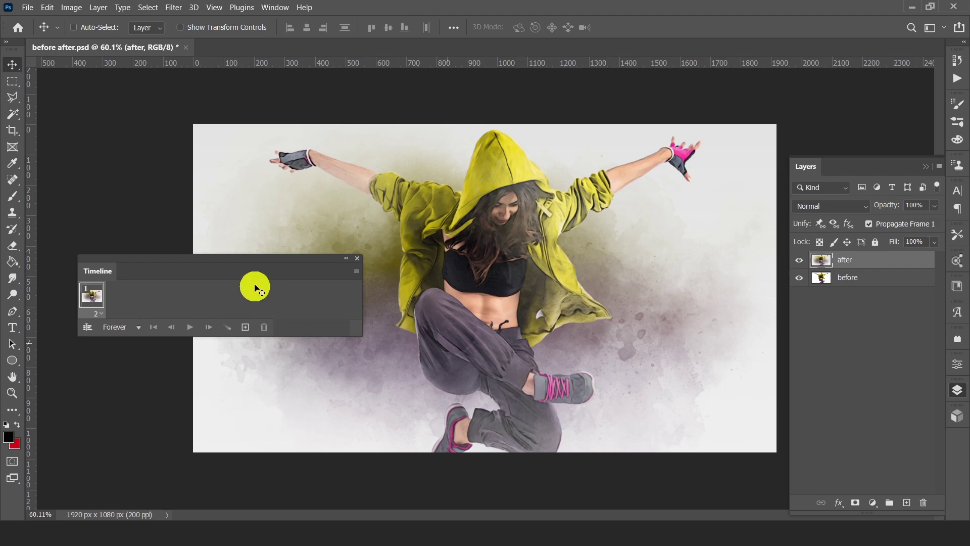
mouse_move(234, 258)
left_mouse_down()
mouse_move(208, 215)
mouse_move(237, 267)
left_mouse_up()
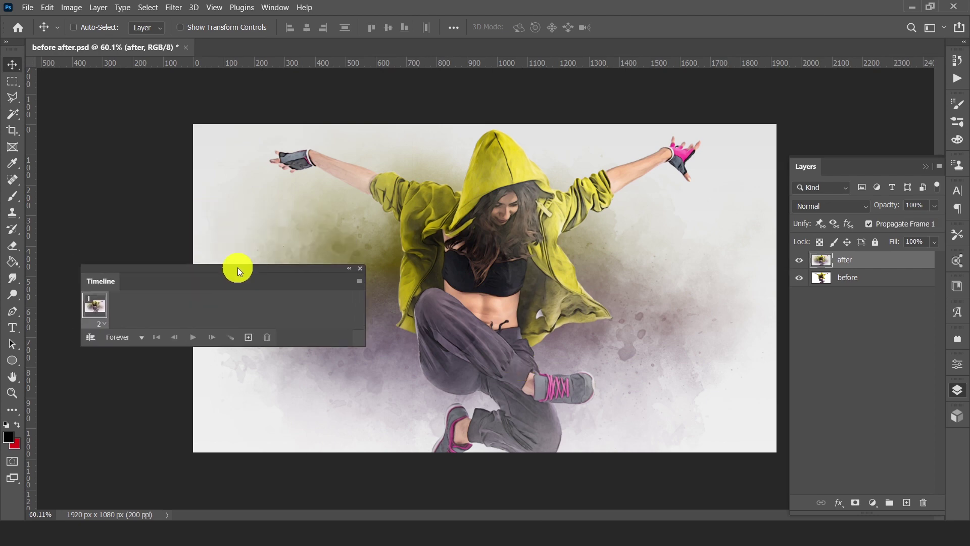
Step: Check how the first animation frame looks with the after layer hidden and with it shown
left_click(800, 263)
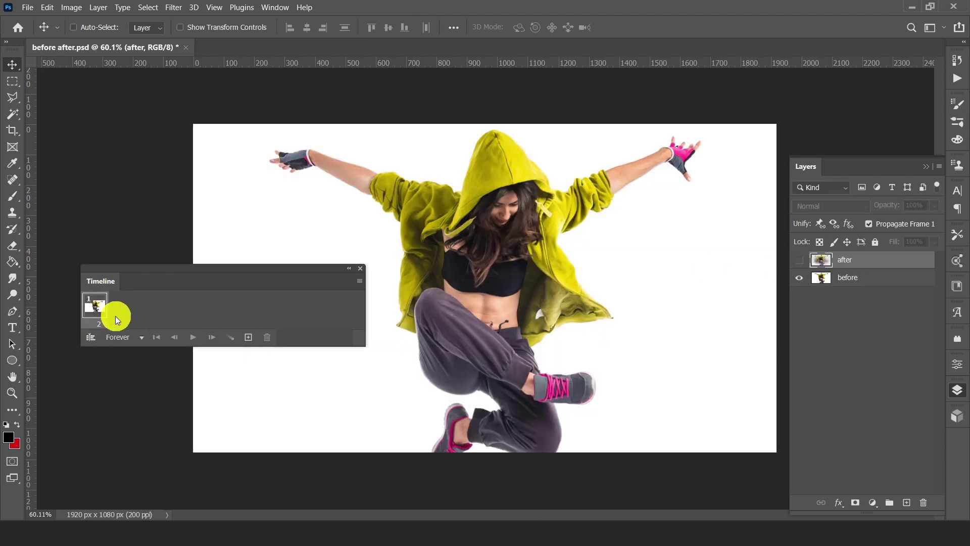
left_click(101, 314)
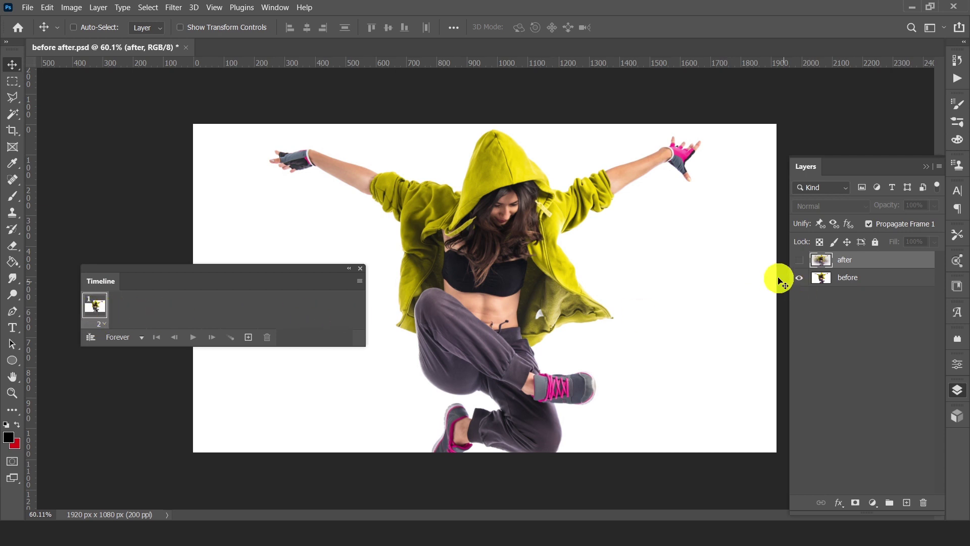
left_click(799, 261)
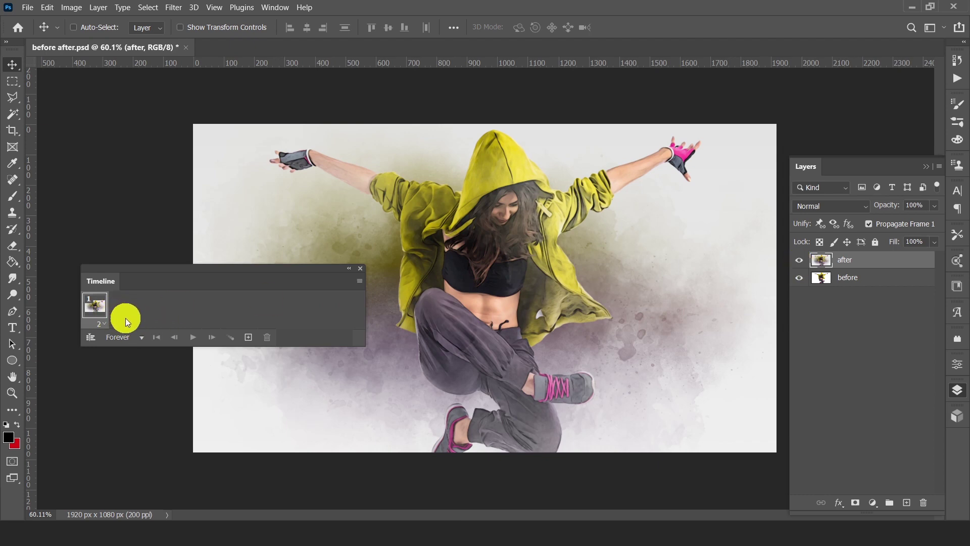
Step: Duplicate the animation frame with the after layer hidden in the copy, and place the copy ahead of the original frame
left_click_drag(95, 308, 248, 343)
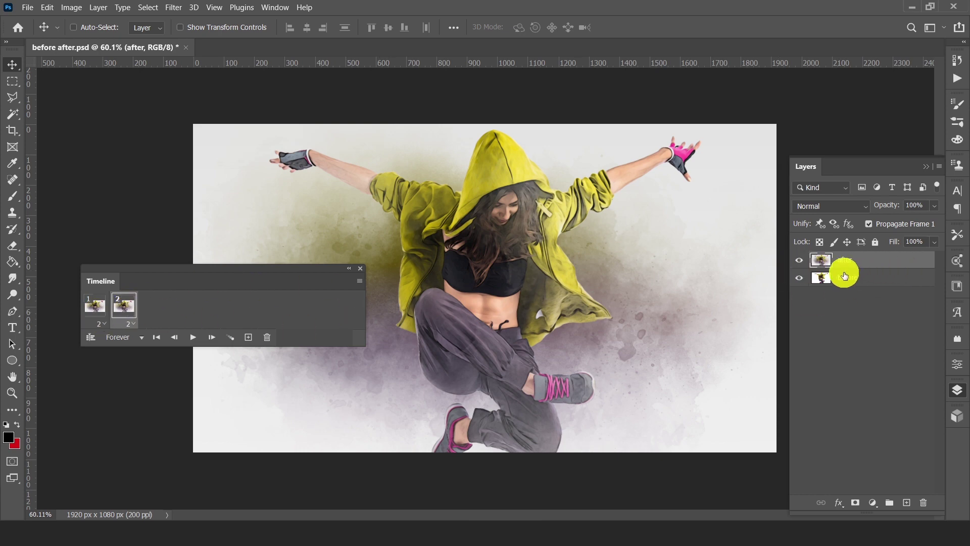
left_click(799, 262)
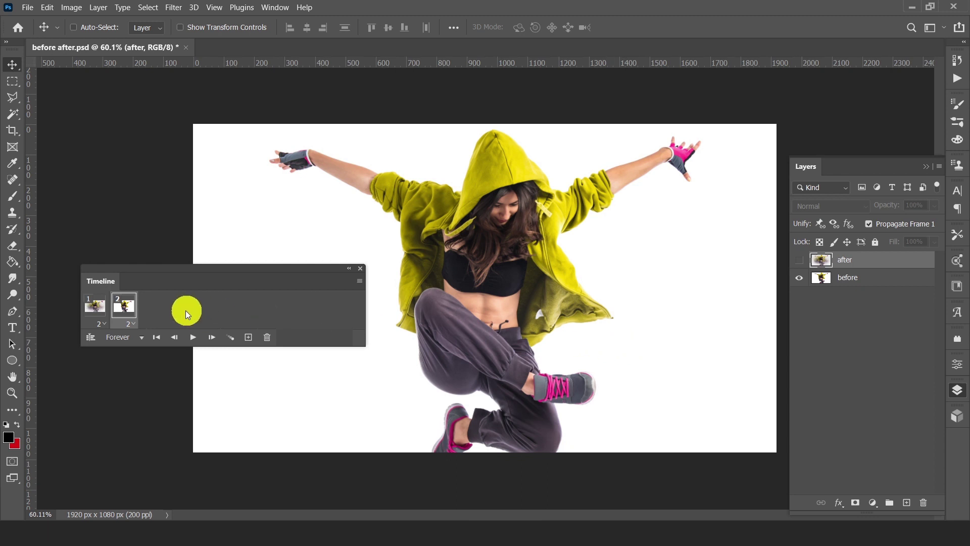
left_click_drag(124, 314, 91, 308)
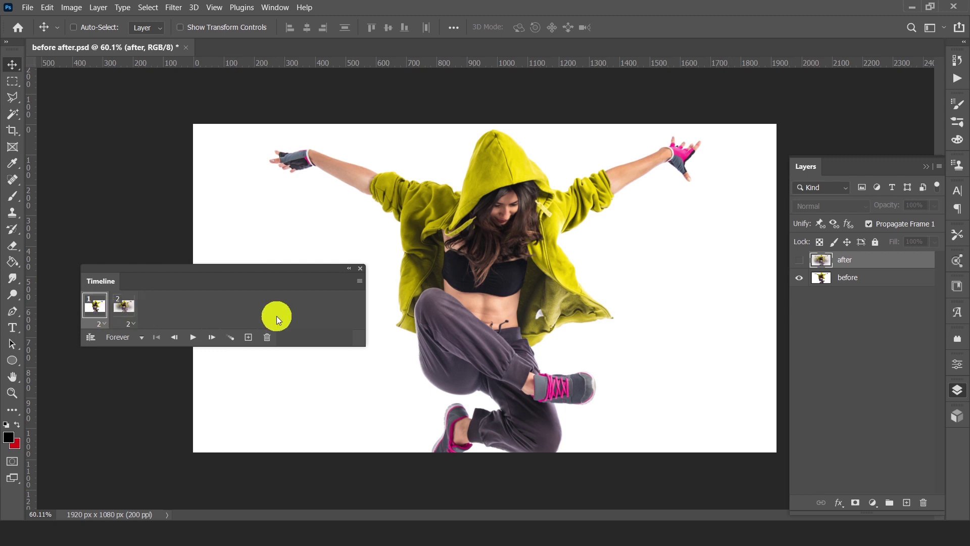
Step: Set the delay of both animation frames to 2.0 seconds and play the animation to check it
left_click(125, 306)
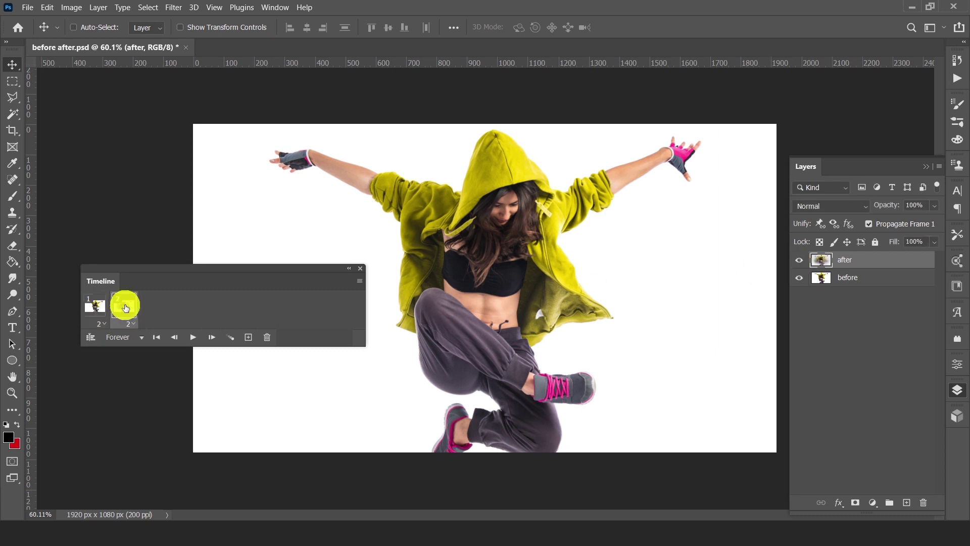
left_click(96, 307)
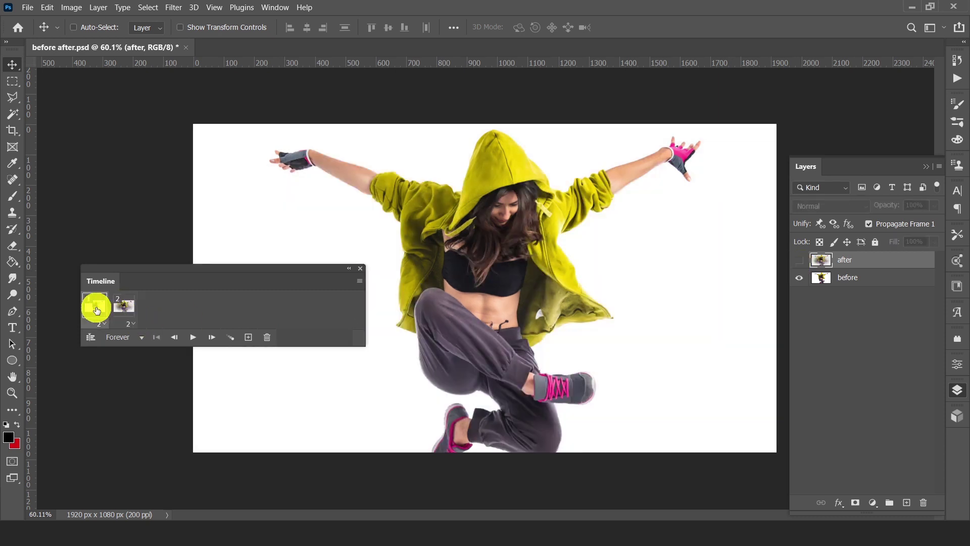
left_click(98, 324)
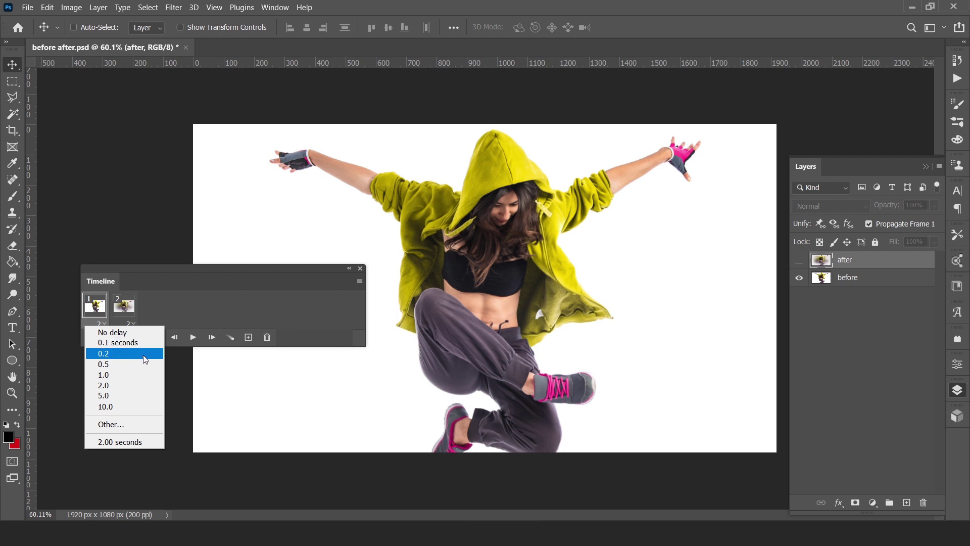
left_click(122, 386)
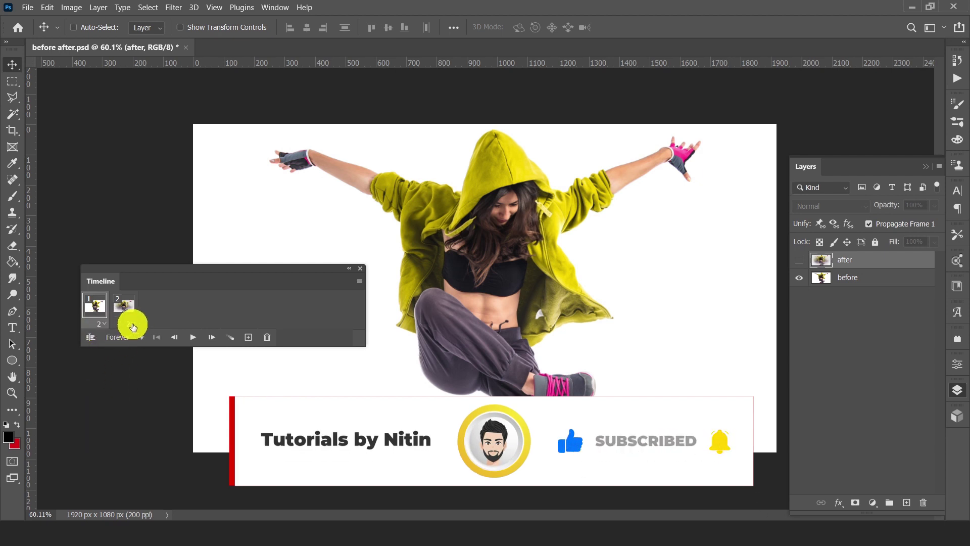
left_click(131, 324)
left_click(134, 384)
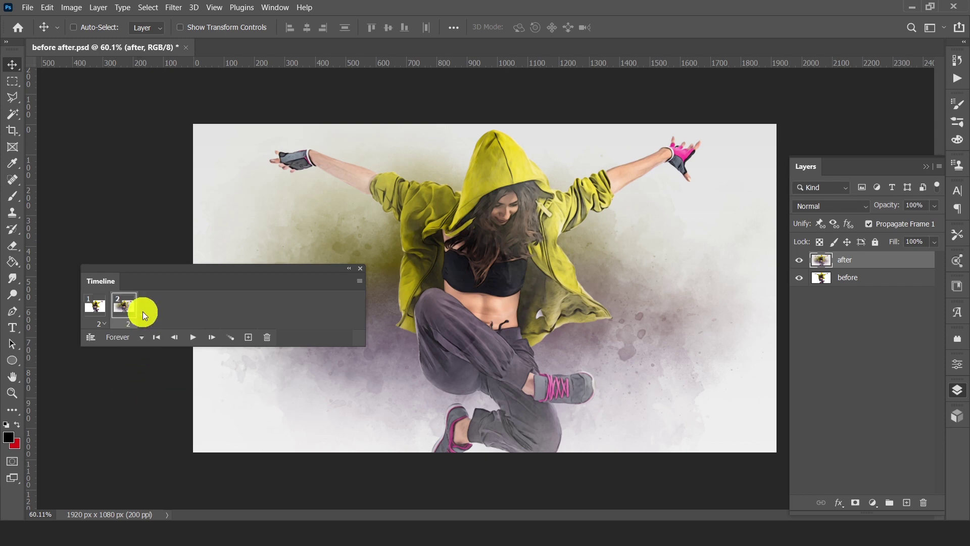
left_click(192, 337)
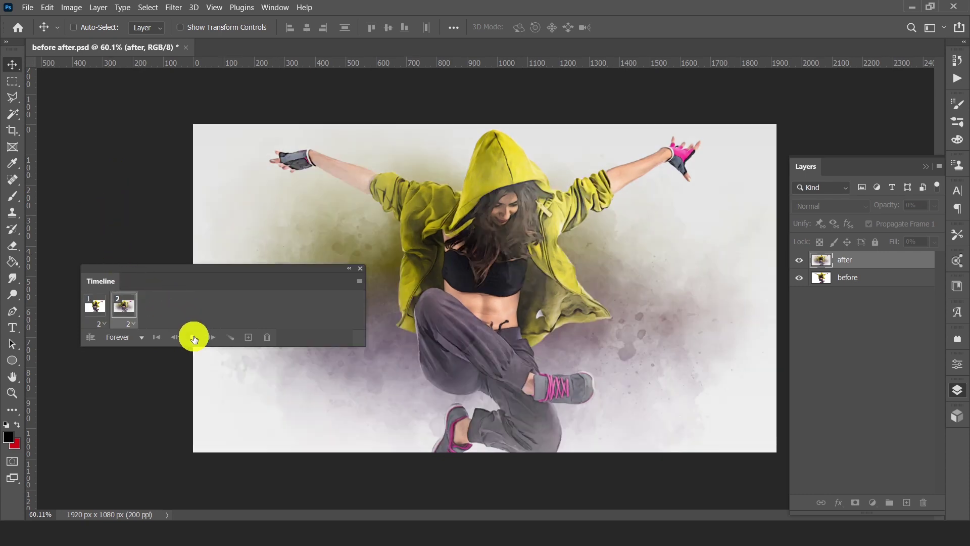
left_click(192, 337)
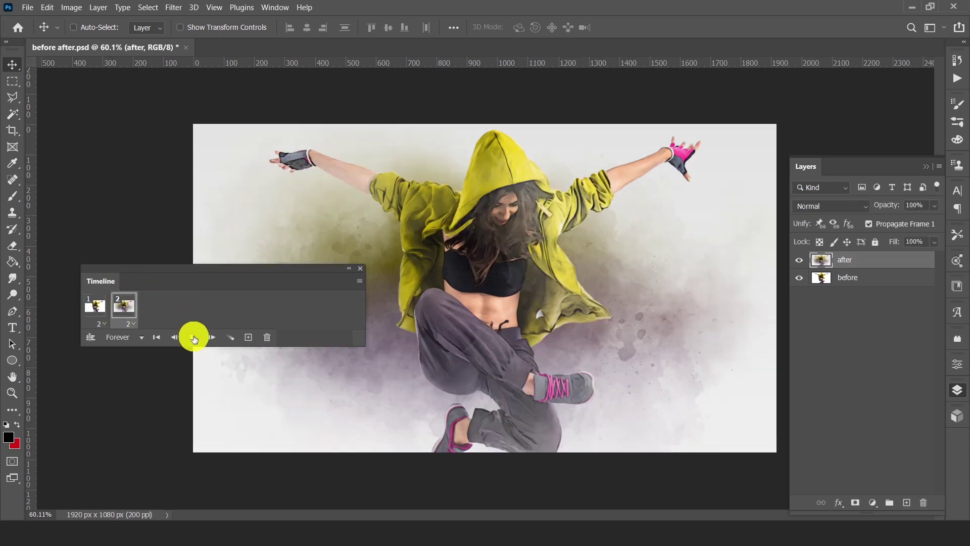
left_click(360, 282)
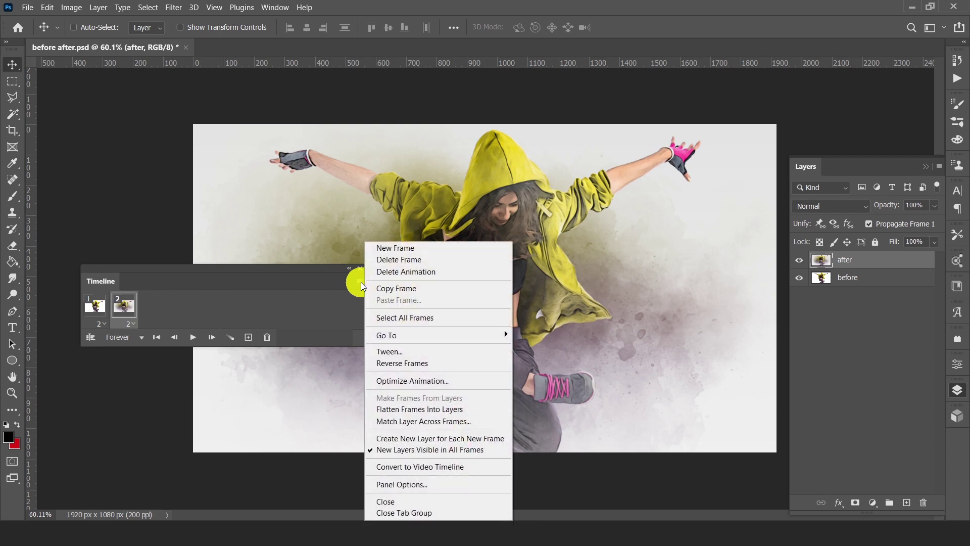
left_click(359, 283)
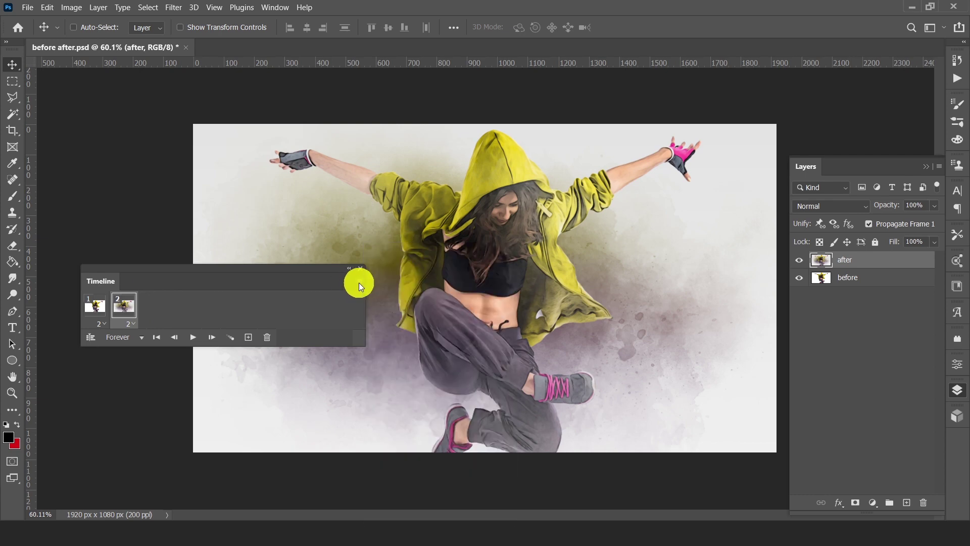
left_click(360, 283)
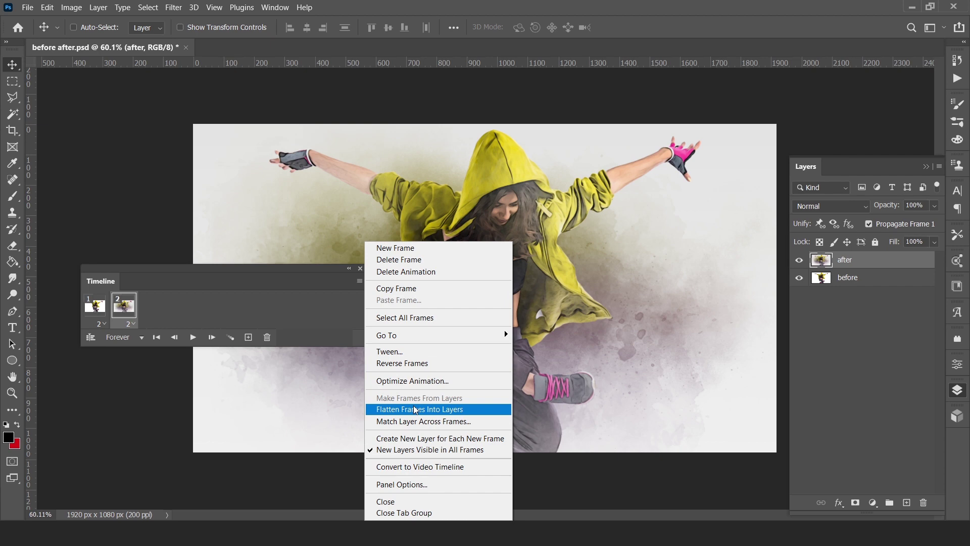
left_click(310, 318)
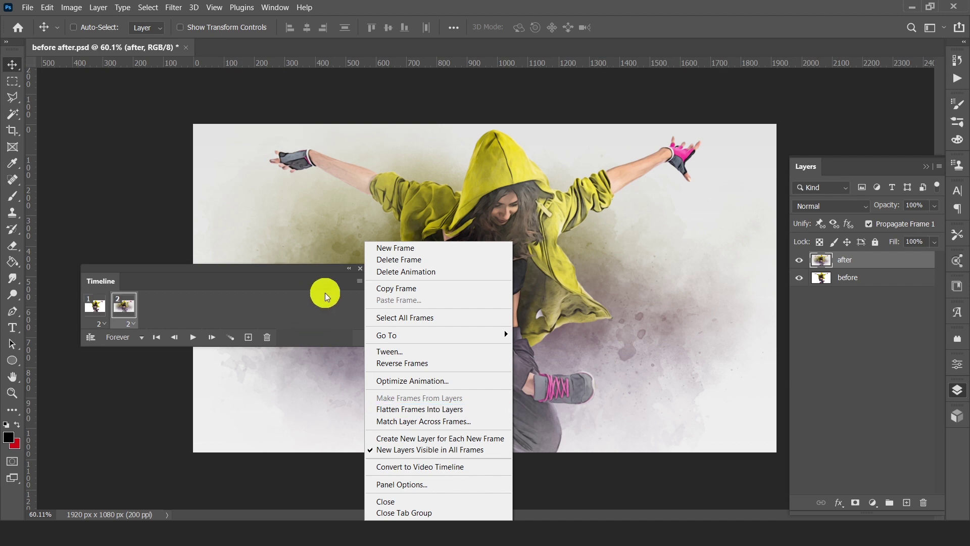
Step: Start a Save for Web export of the animation and play it with the whole image in view at 33.3%
left_click(26, 8)
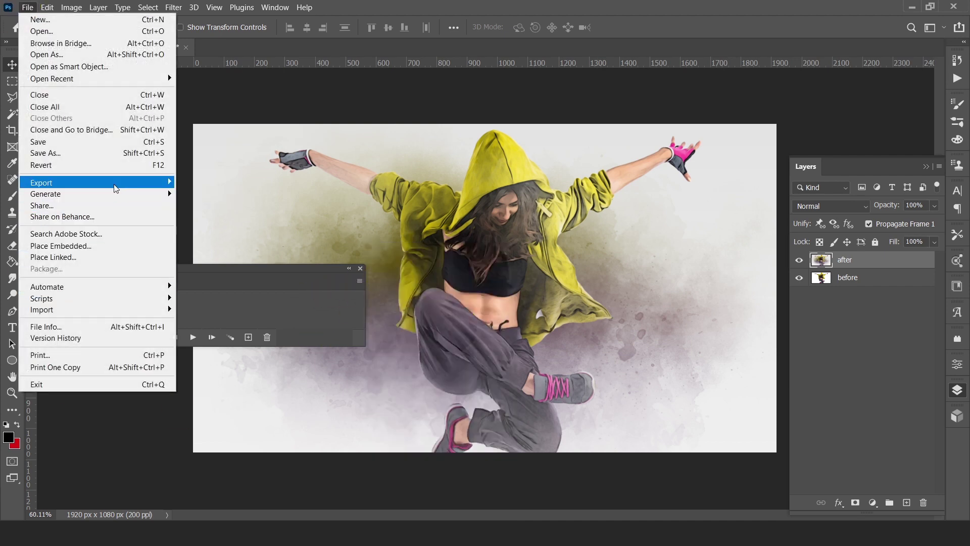
mouse_move(116, 189)
left_click(258, 229)
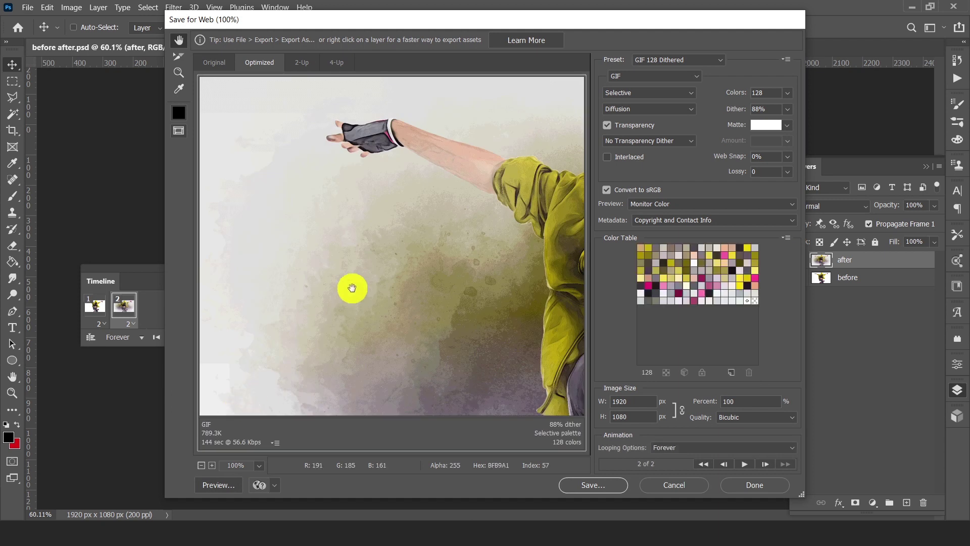
left_click(201, 465)
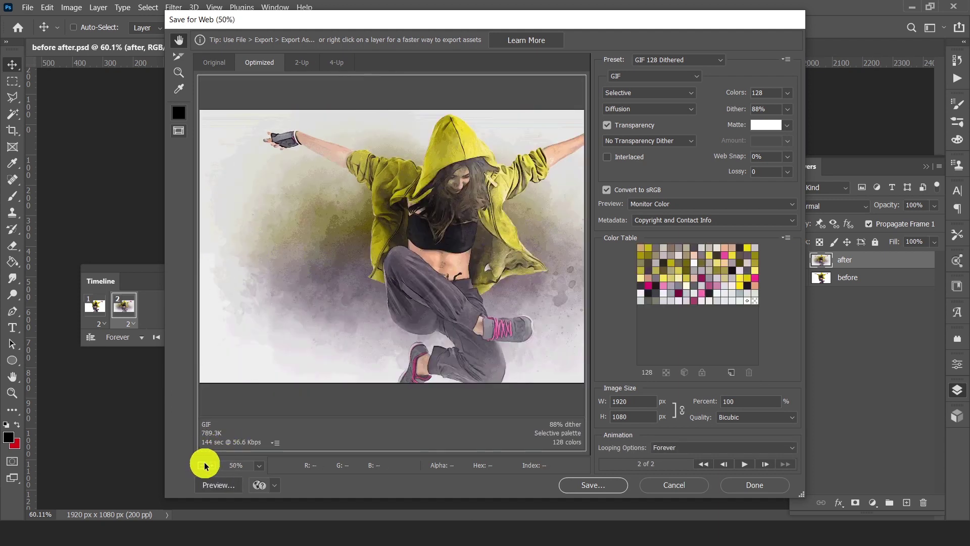
left_click(201, 465)
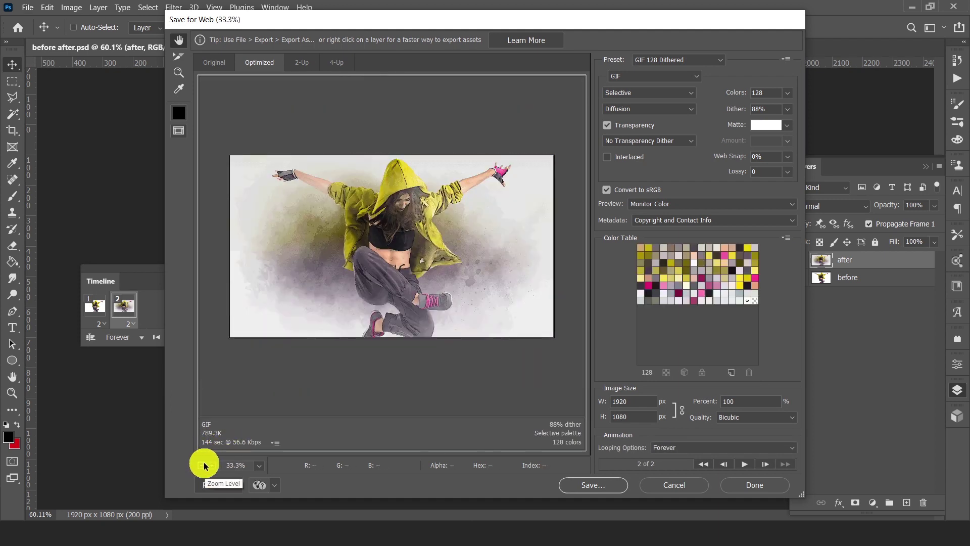
left_click(745, 465)
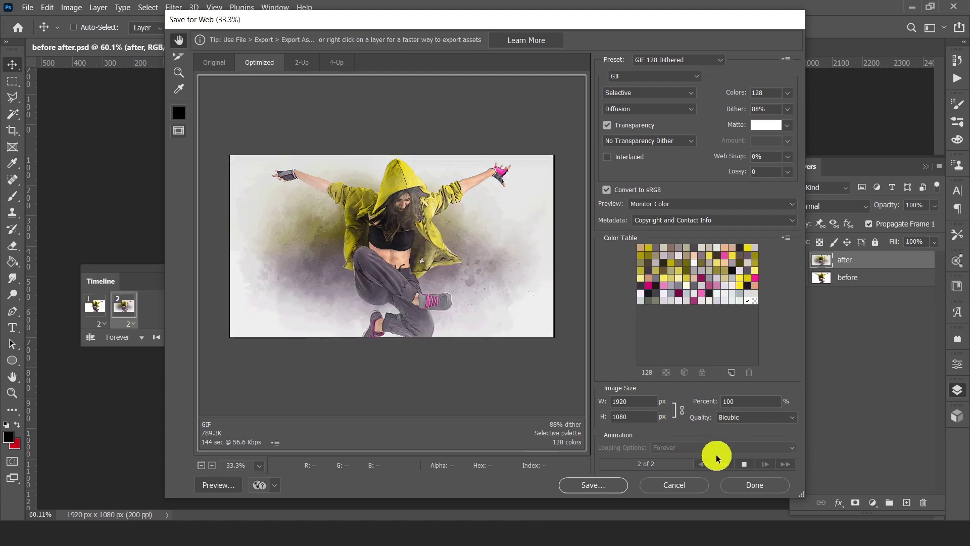
left_click(744, 464)
Step: Set the animation to loop Forever and the GIF's color reduction algorithm to Adaptive
left_click(678, 447)
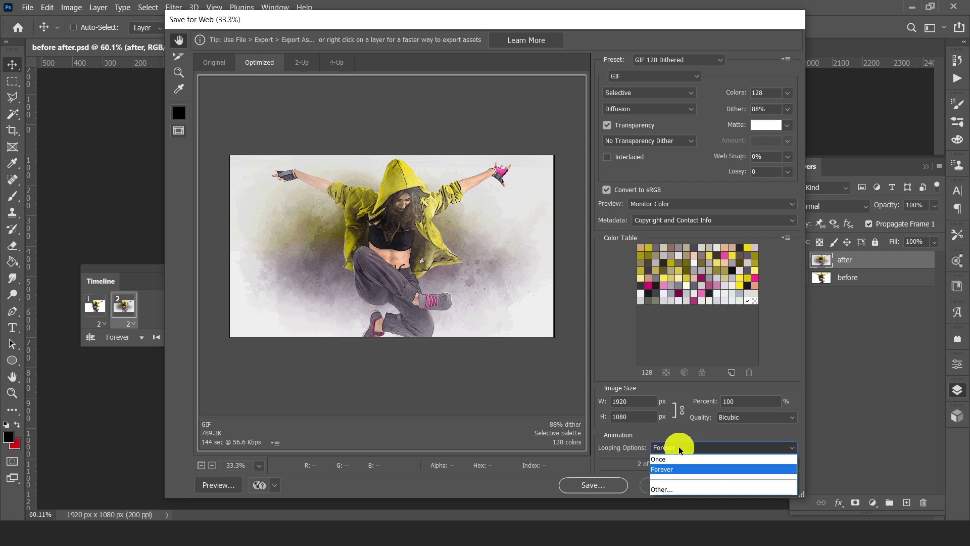
left_click(677, 469)
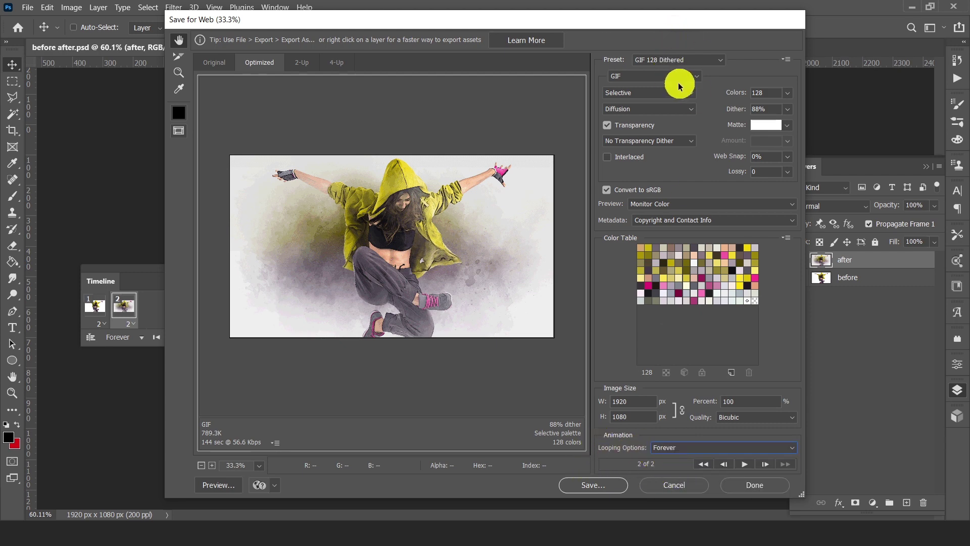
left_click(657, 77)
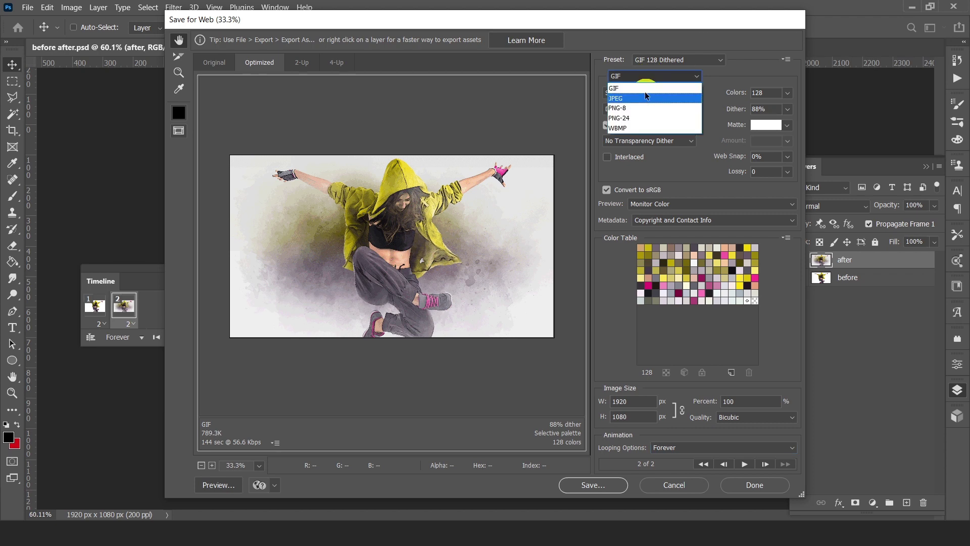
key("Escape")
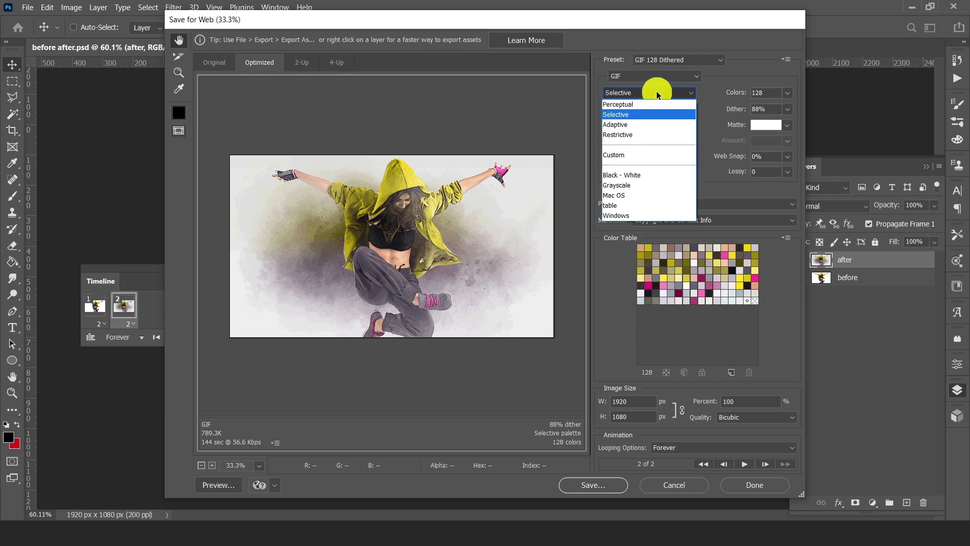
left_click(632, 125)
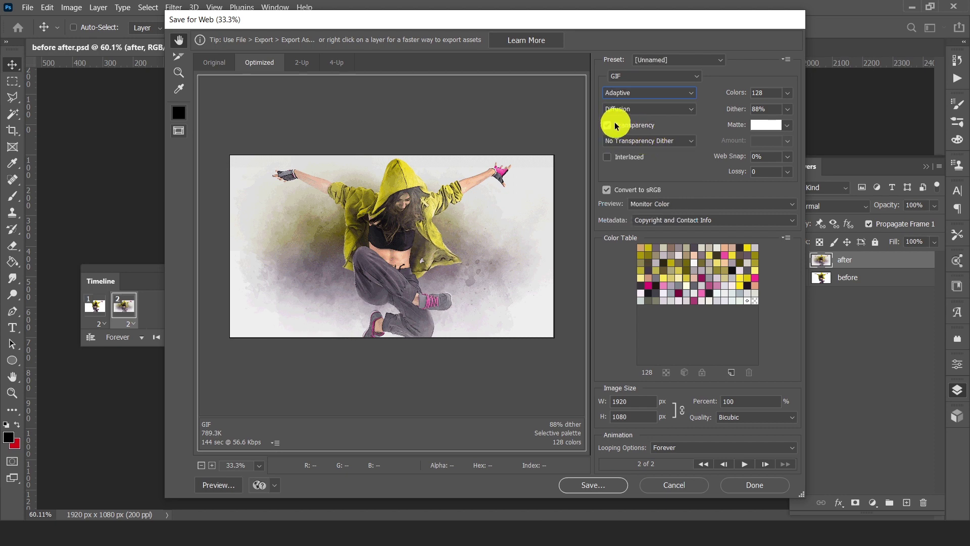
Step: Turn off transparency for the GIF and save it as before-after.gif, Images Only, in the Before After Animation folder
left_click(611, 125)
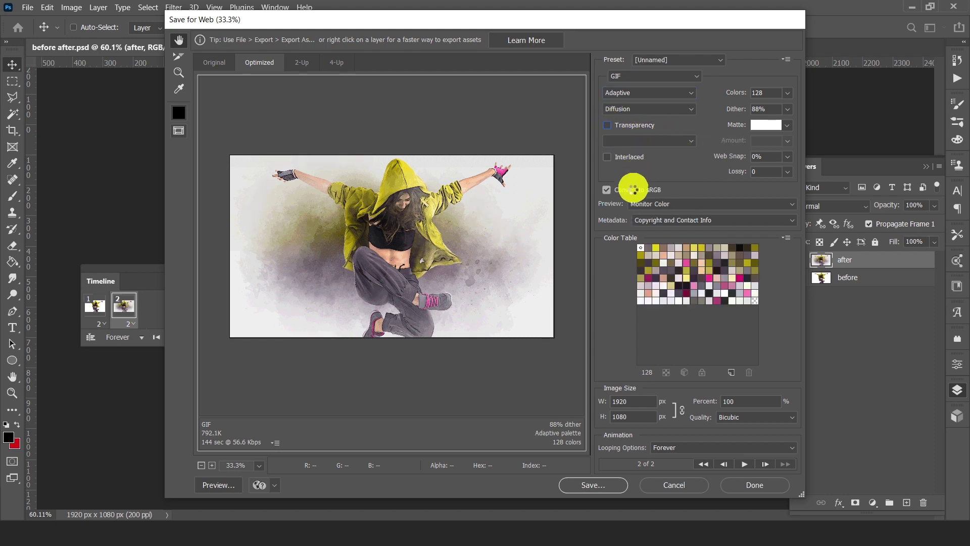
left_click(601, 486)
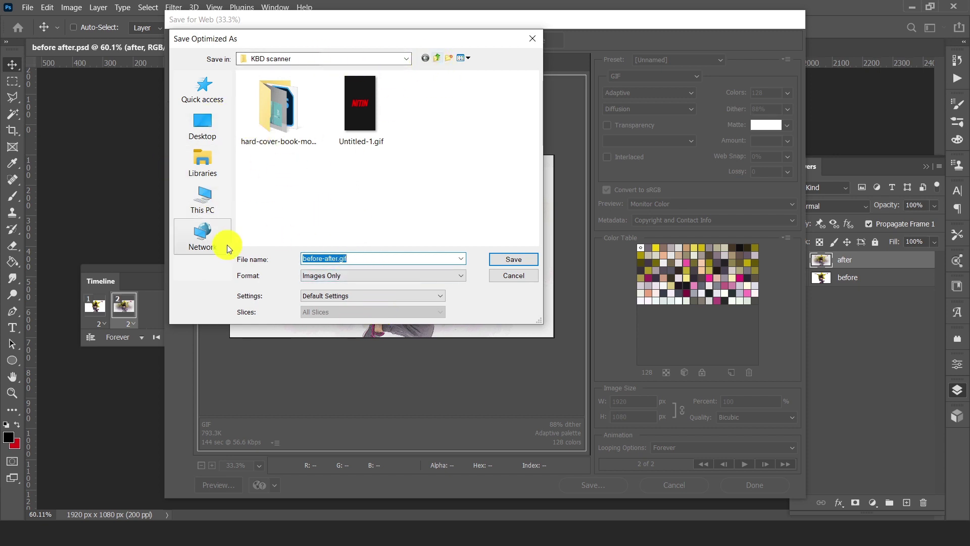
left_click(225, 195)
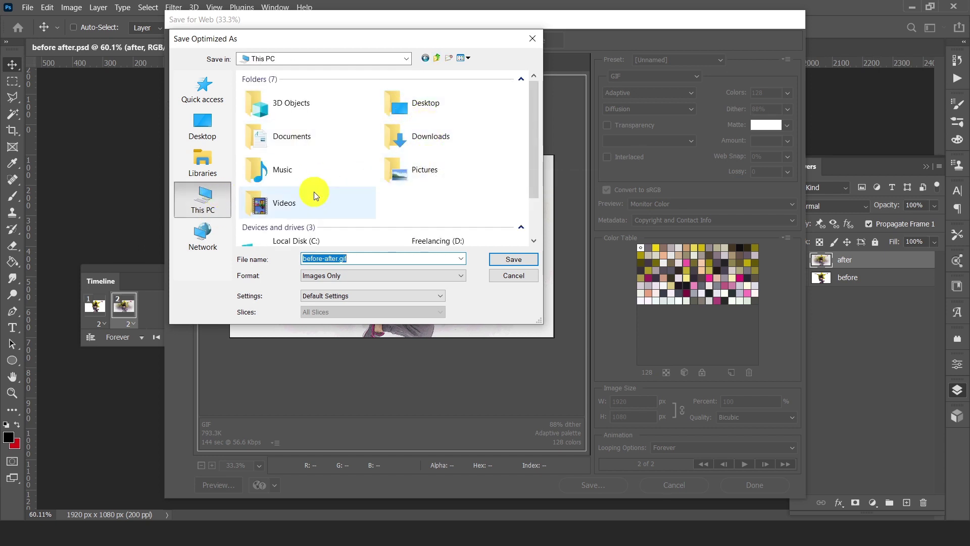
left_click(216, 87)
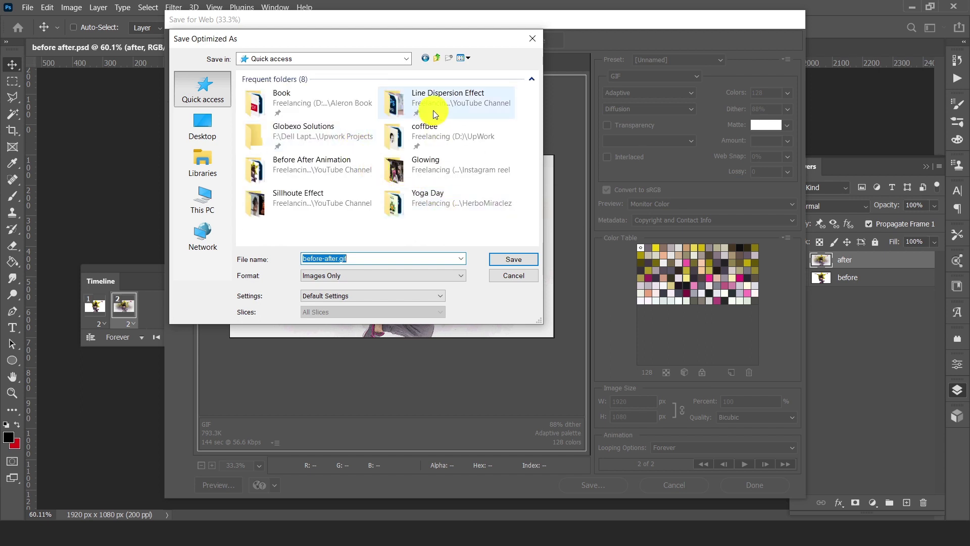
double_click(334, 174)
left_click(357, 274)
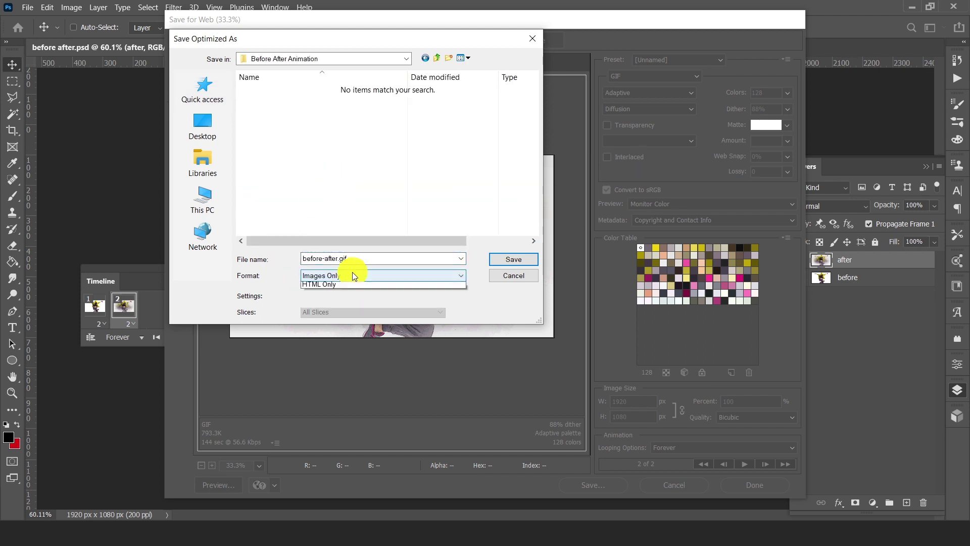
left_click(353, 272)
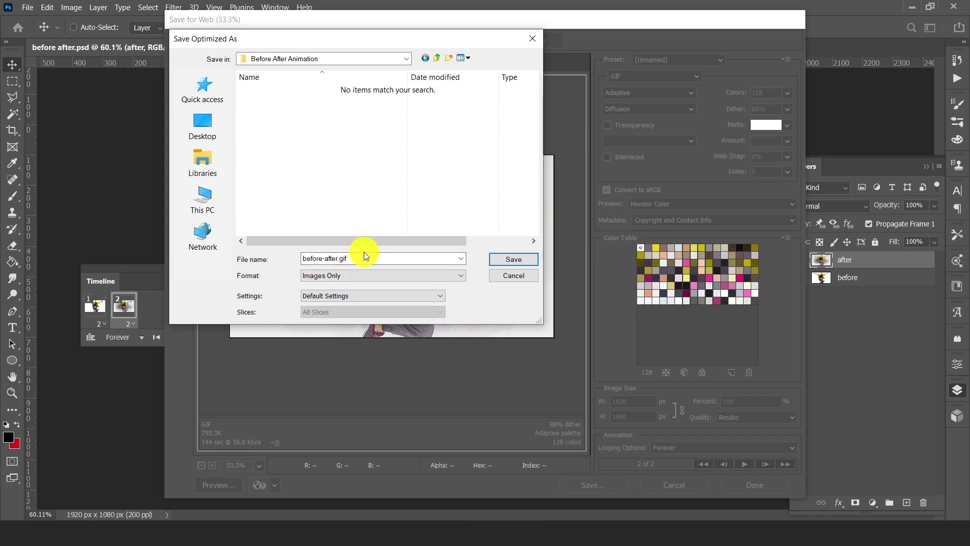
left_click(510, 259)
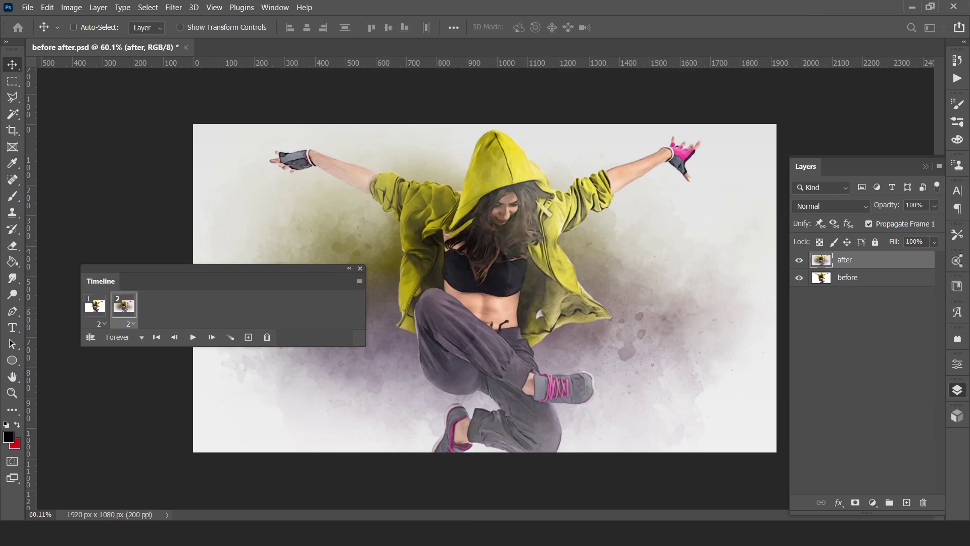
Step: Switch to File Explorer, open before-after.gif in Chrome to check the exported animation, and close the browser
left_click(183, 485)
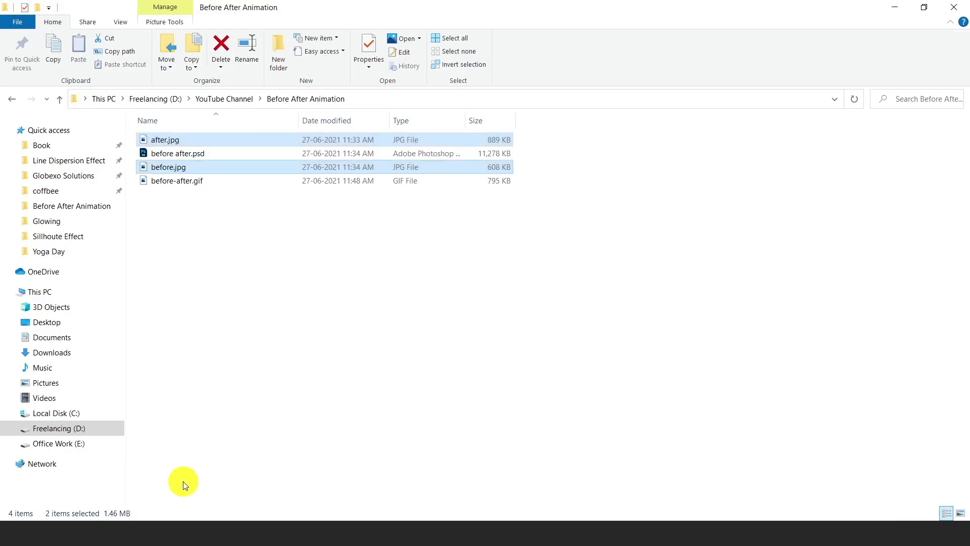
left_click(214, 209)
left_click(170, 185)
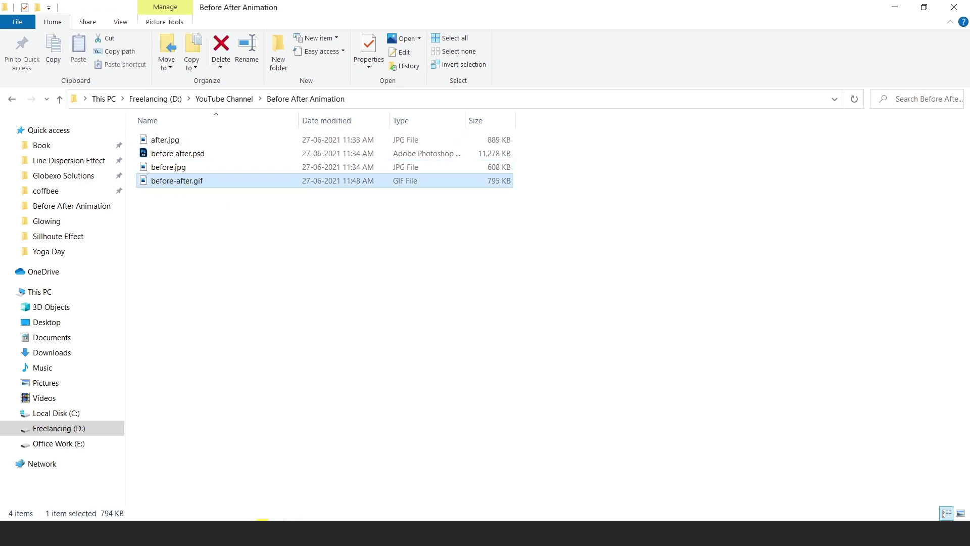
left_click(251, 521)
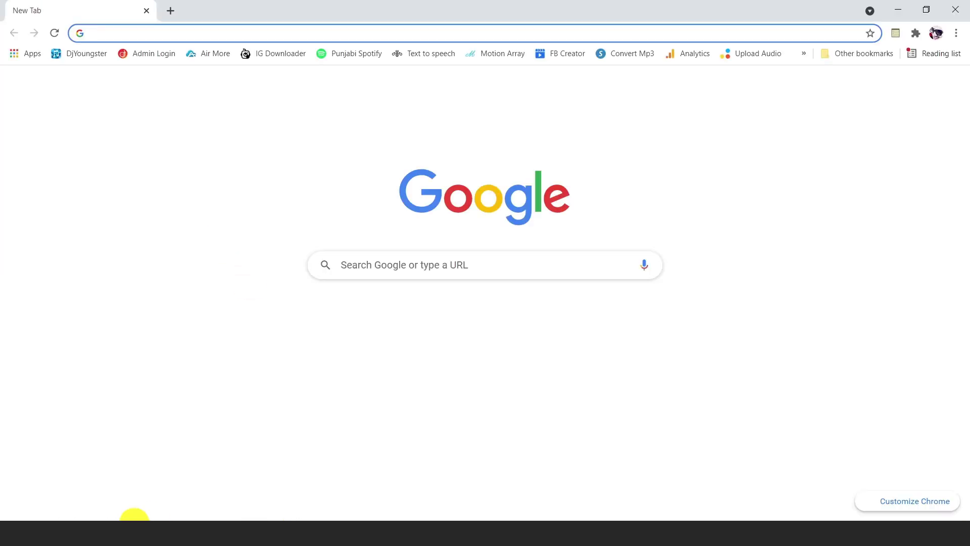
left_click(251, 521)
left_click_drag(186, 181, 146, 20)
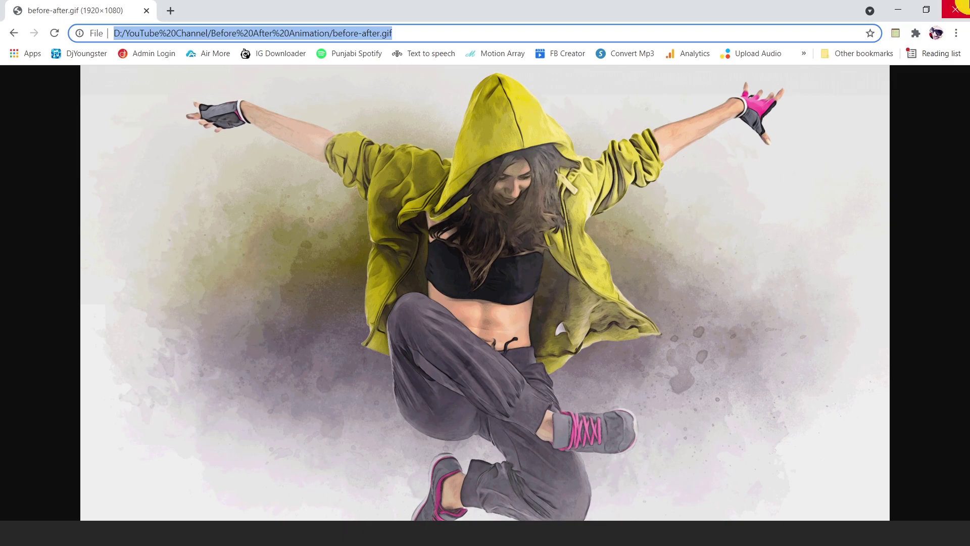
left_click(955, 9)
Step: Switch to After Effects and create a 1920 x 1080 px composition at 30 fps with a duration of 0:00:05:00
key("alt+Tab")
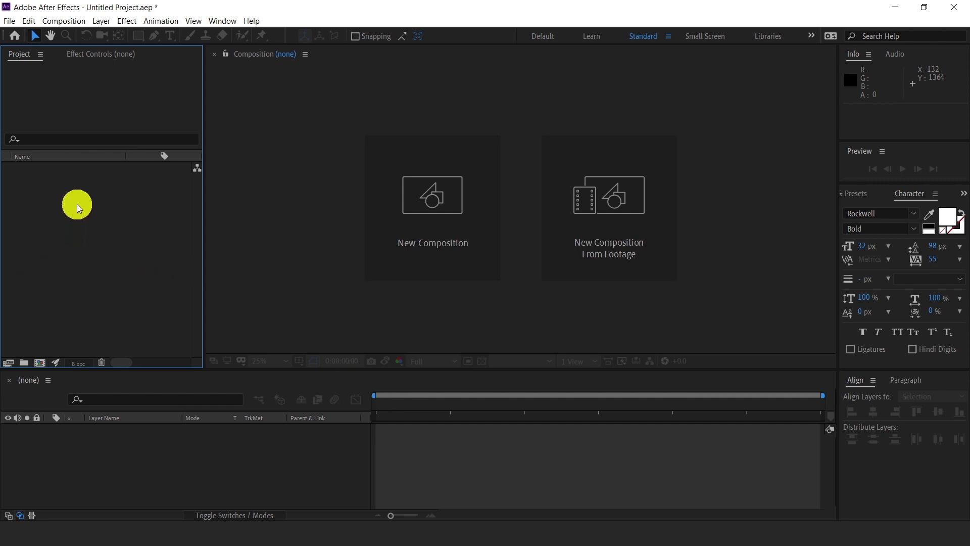
left_click(40, 364)
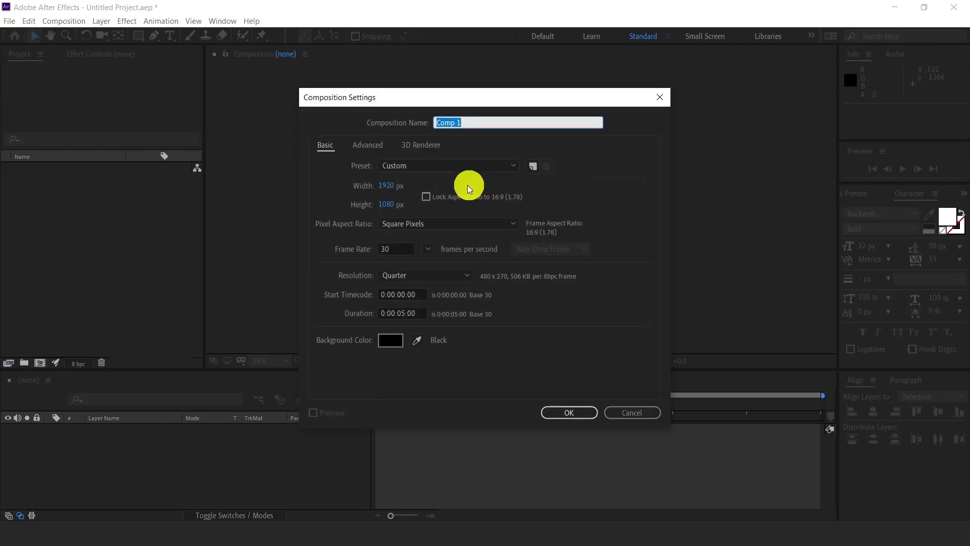
left_click(385, 192)
type("19")
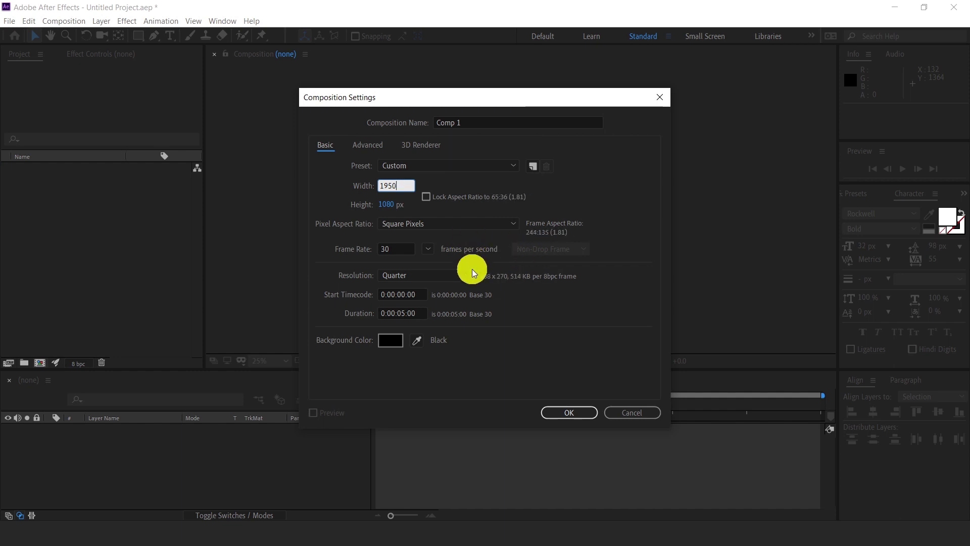
type("20")
left_click(388, 205)
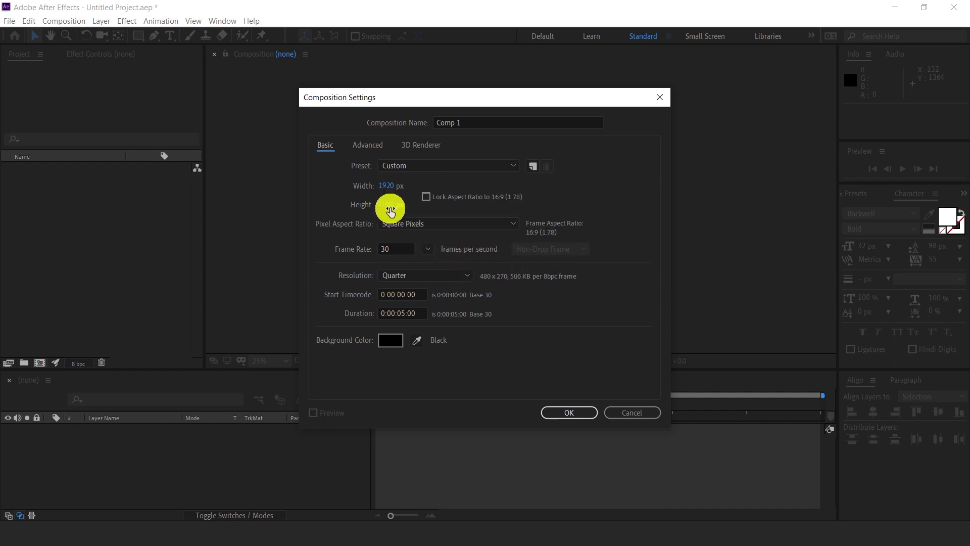
left_click(437, 211)
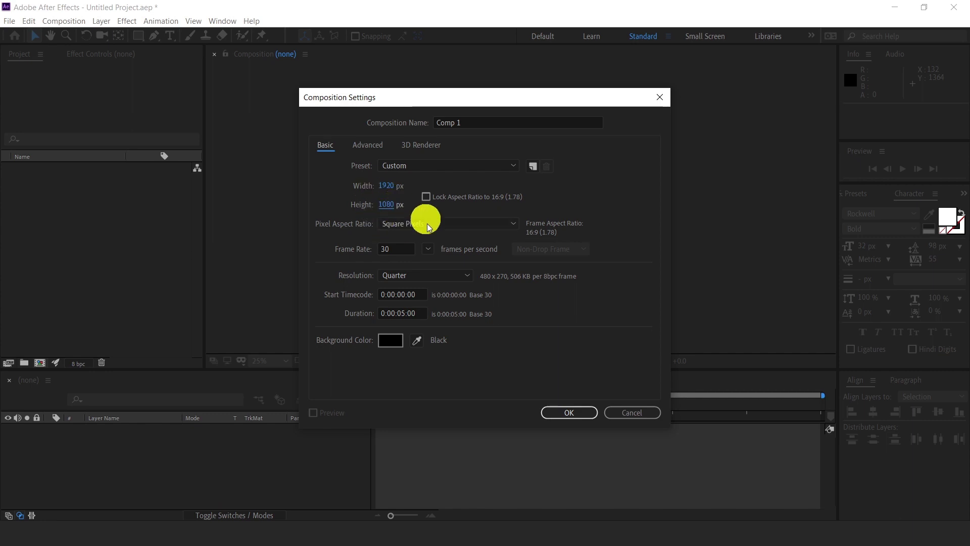
left_click(408, 314)
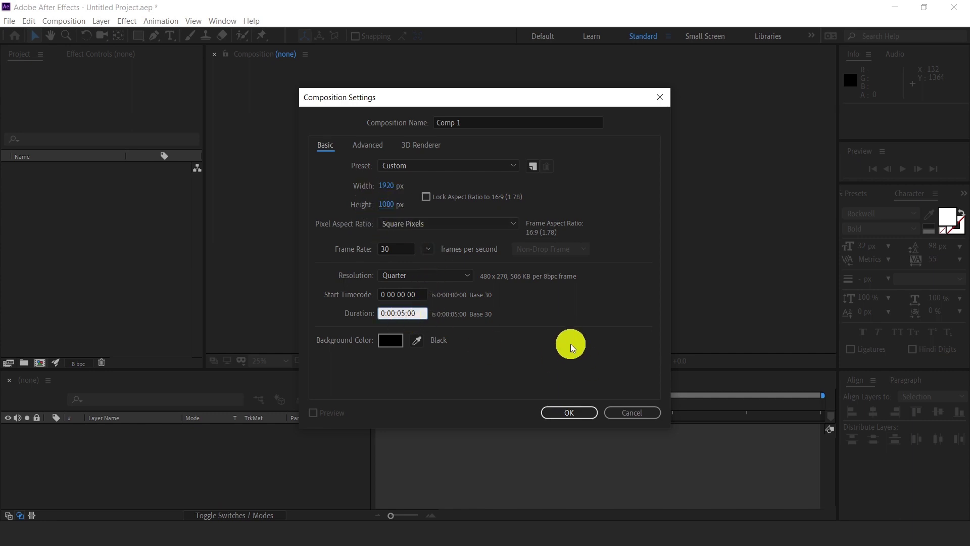
type(":")
left_click(571, 414)
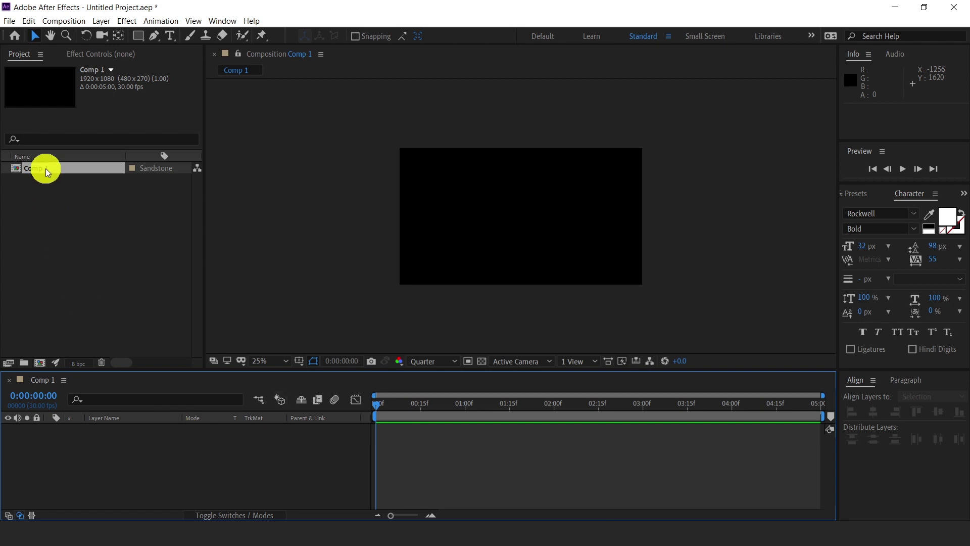
Step: Draw a red rectangle without a stroke that covers the whole composition, and collapse its layer properties
left_click(138, 39)
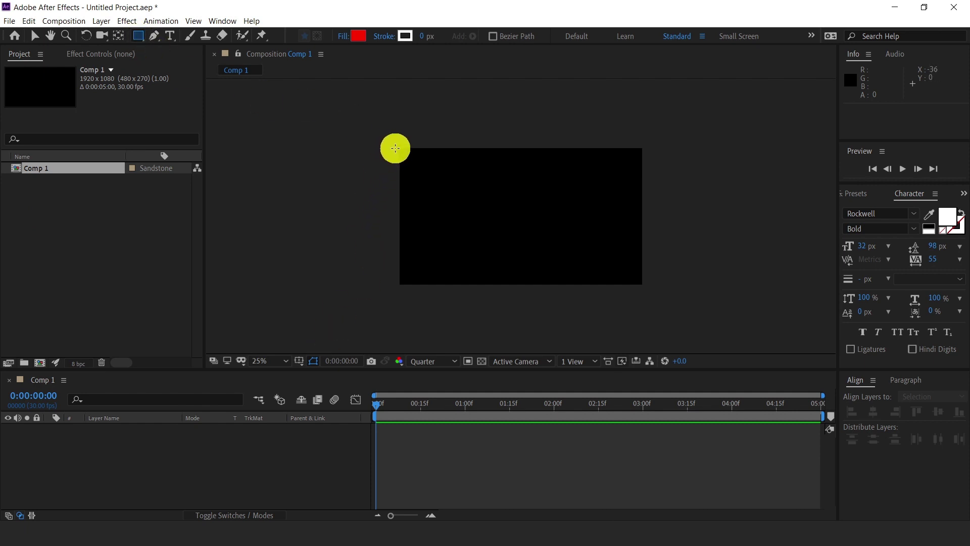
left_click_drag(395, 147, 647, 288)
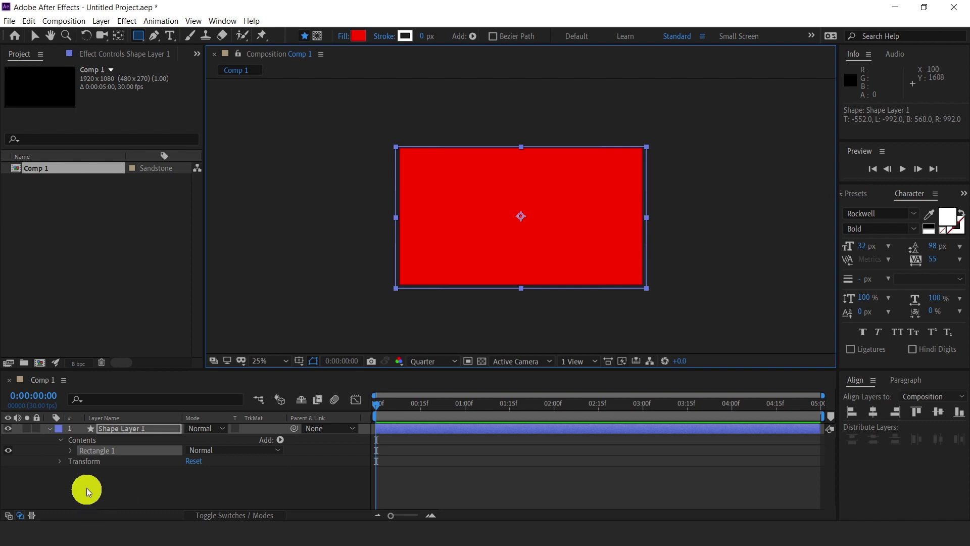
left_click(49, 429)
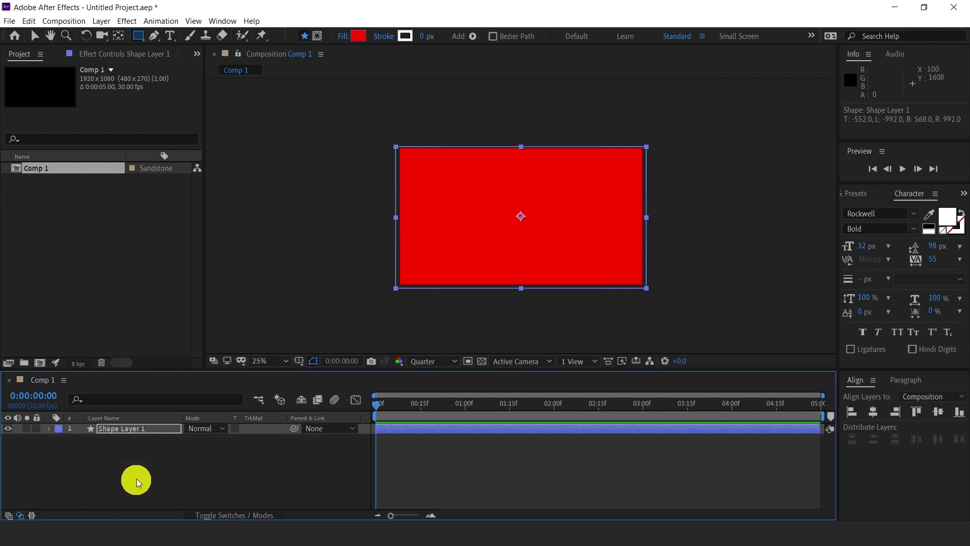
left_click(131, 435)
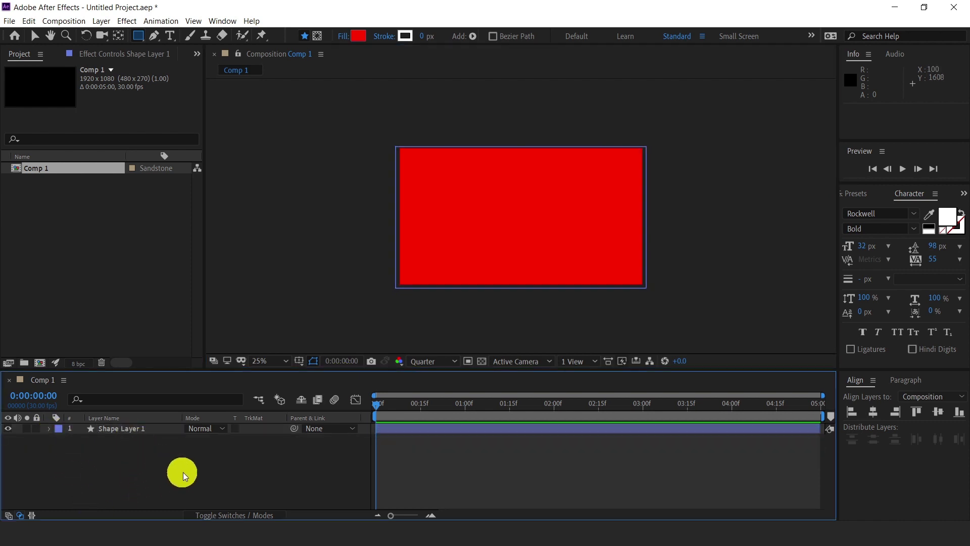
Step: Keyframe the rectangle's position at 0:00:00:00, and slide it horizontally out of the frame to 2940, 540 at 0:00:02:29
left_click(447, 431)
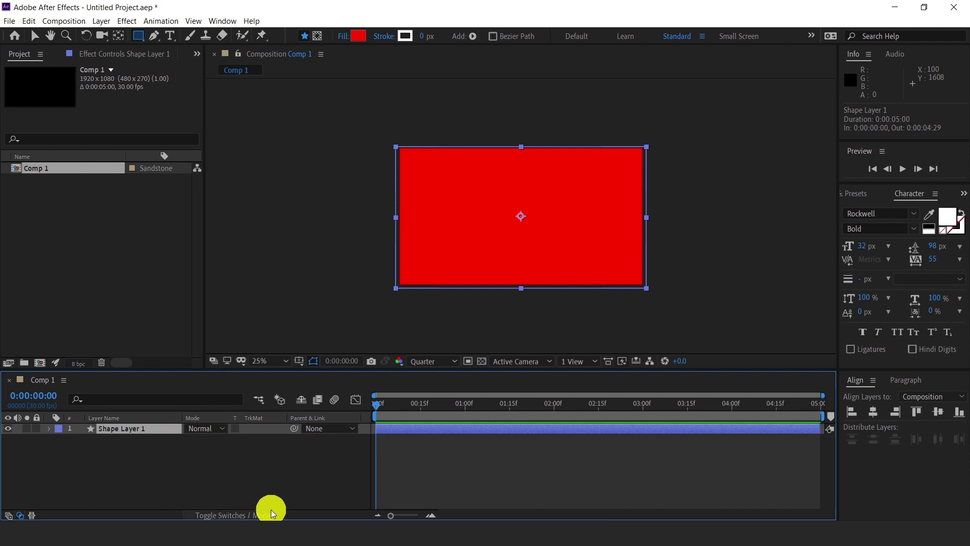
key("p")
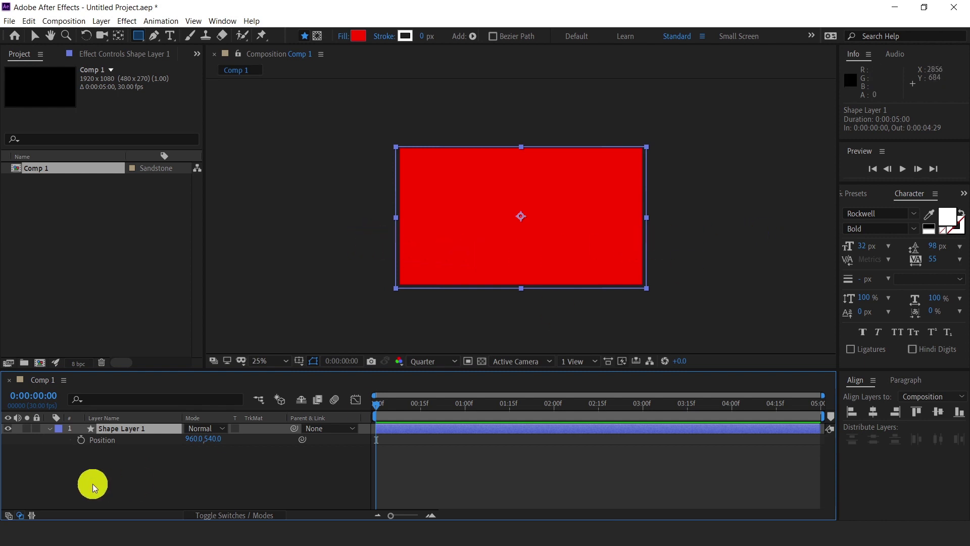
left_click(81, 442)
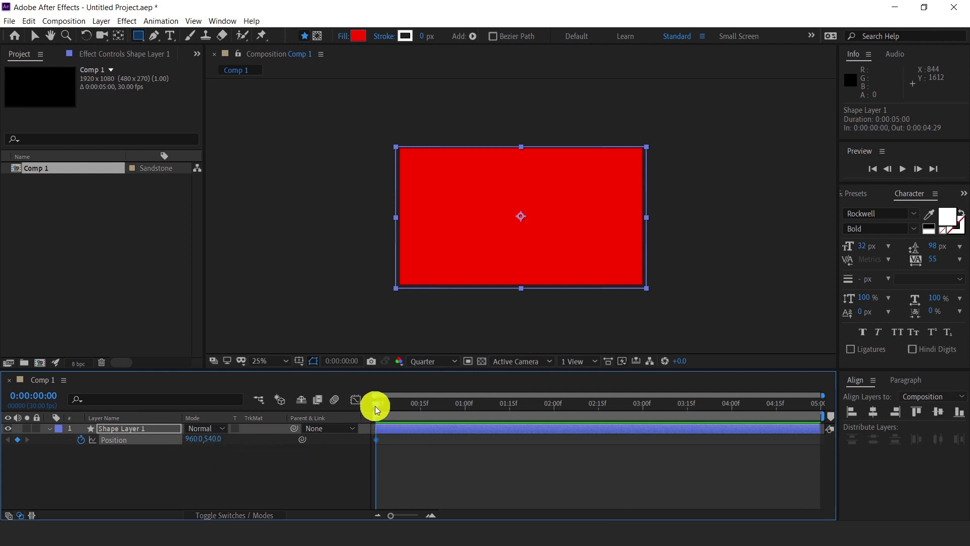
left_click_drag(375, 405, 641, 417)
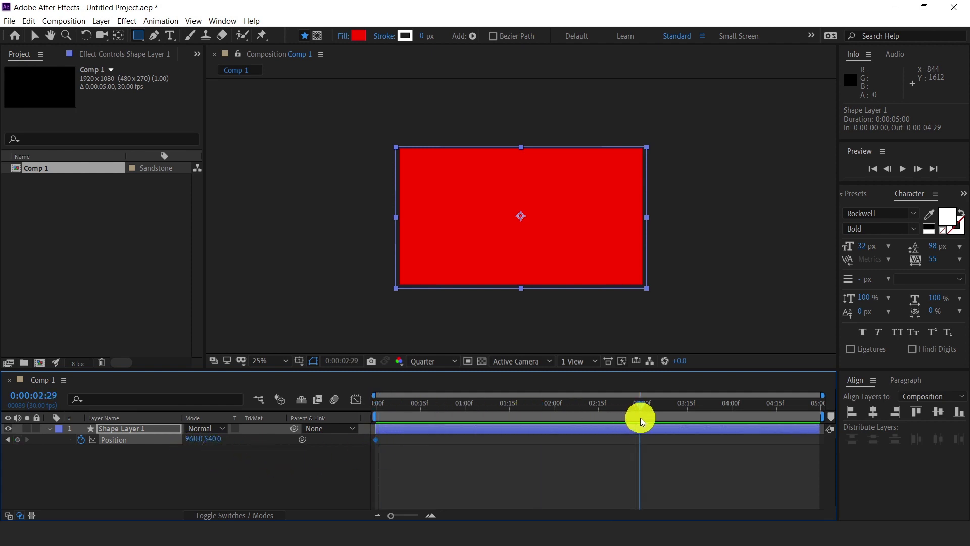
left_click(35, 36)
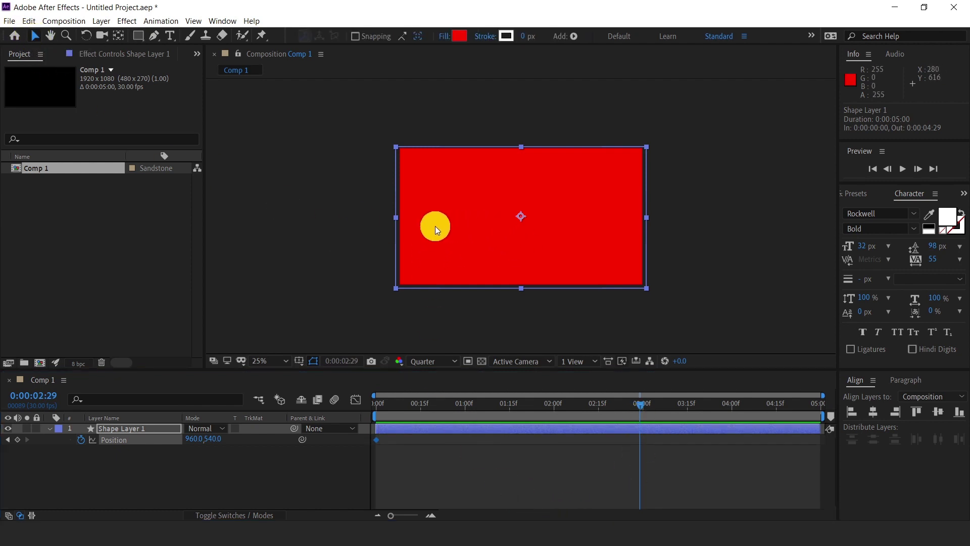
left_click_drag(436, 229, 686, 219)
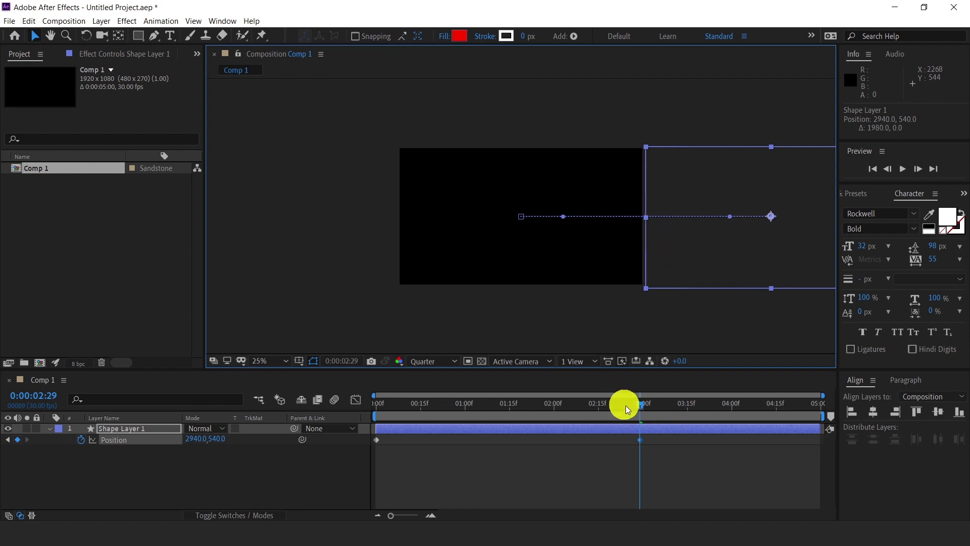
Step: Scrub and play the rectangle's slide-out animation from the start, and return to the first frame
left_click_drag(642, 405, 441, 412)
key("Home")
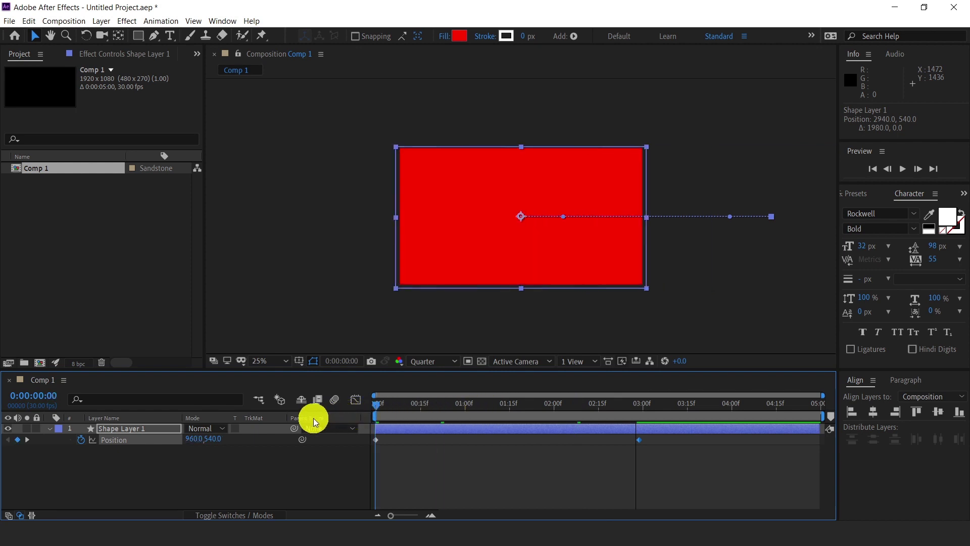
key("space")
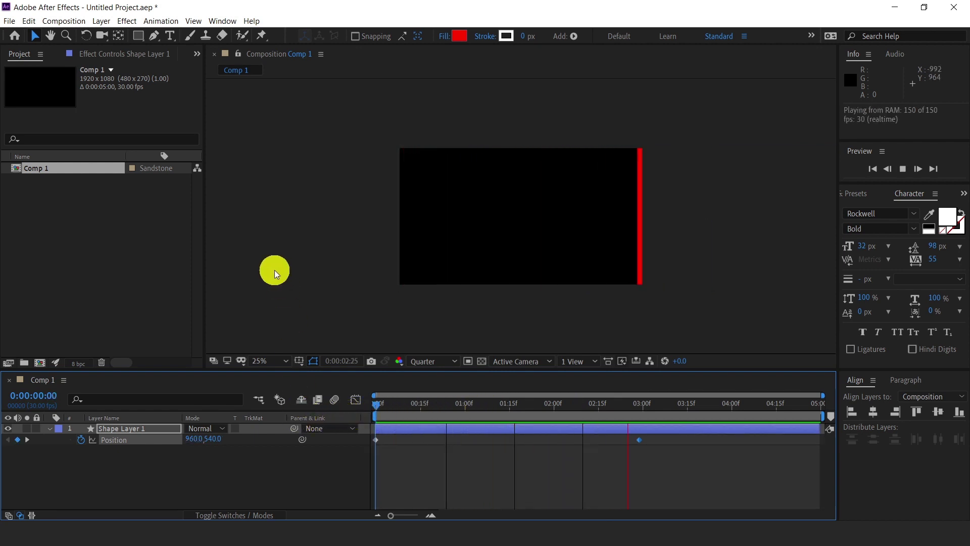
key("space")
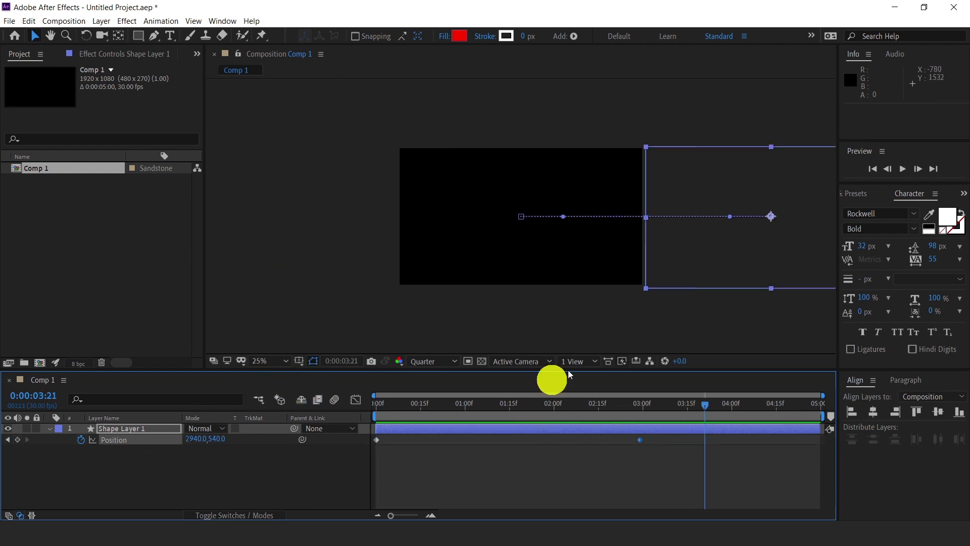
key("Home")
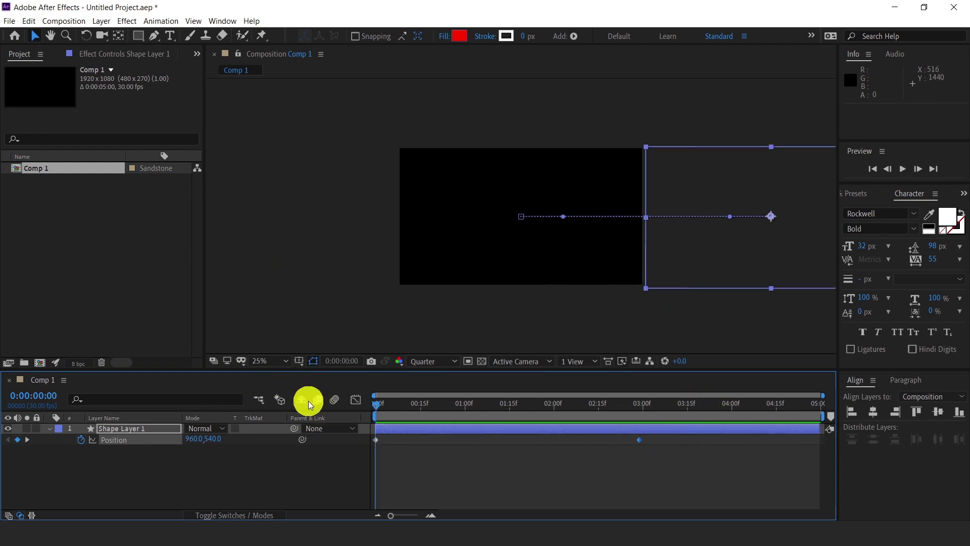
Step: Duplicate the red rectangle's layer and set the duplicate's fill to None
left_click(126, 502)
left_click(119, 429)
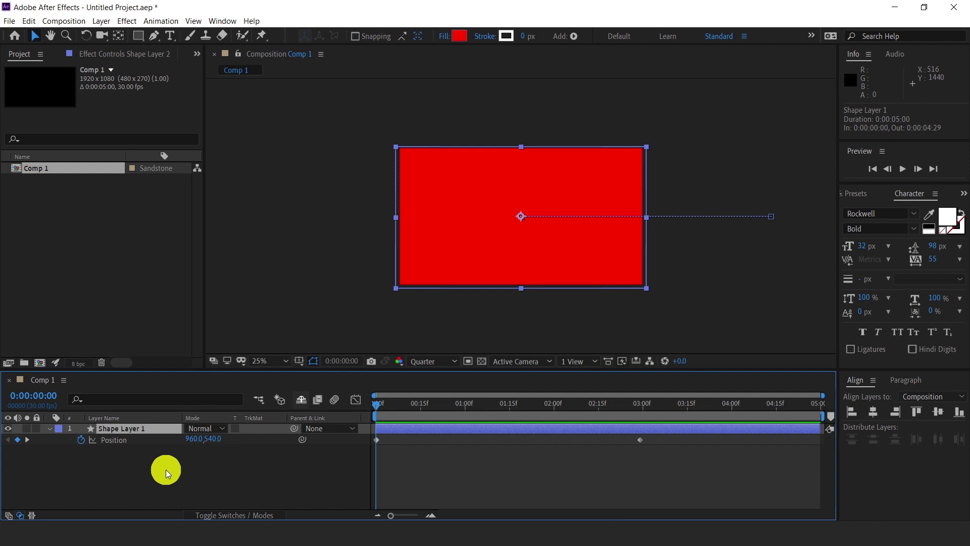
key("ctrl+d")
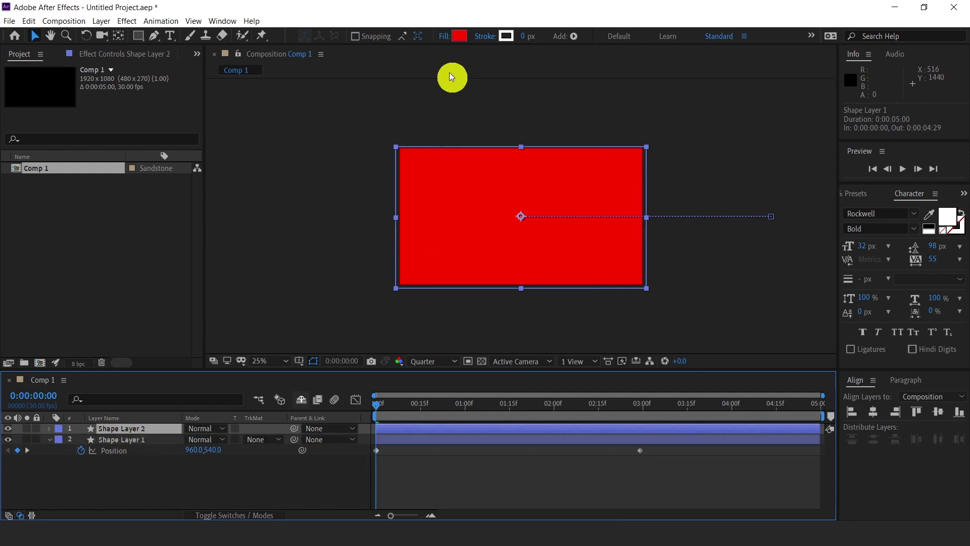
left_click(443, 38)
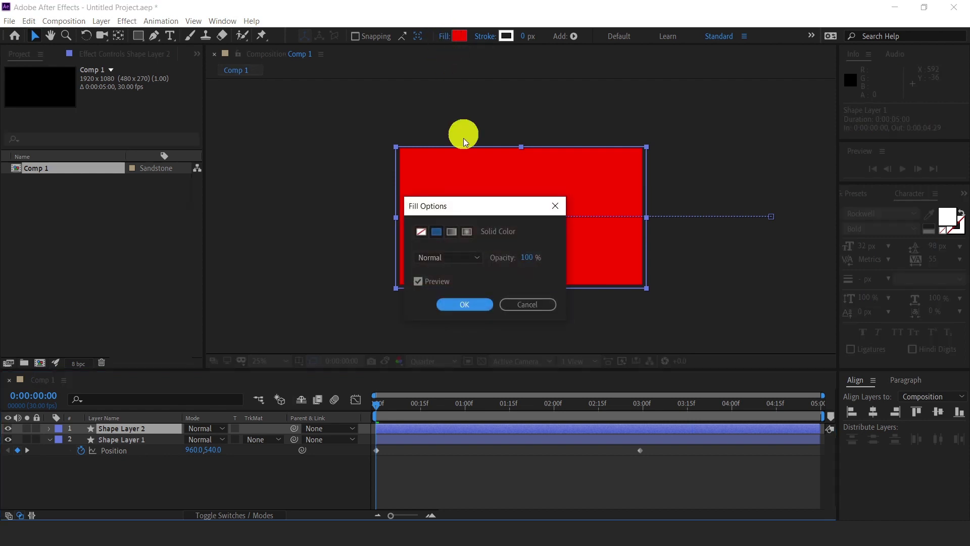
left_click(538, 304)
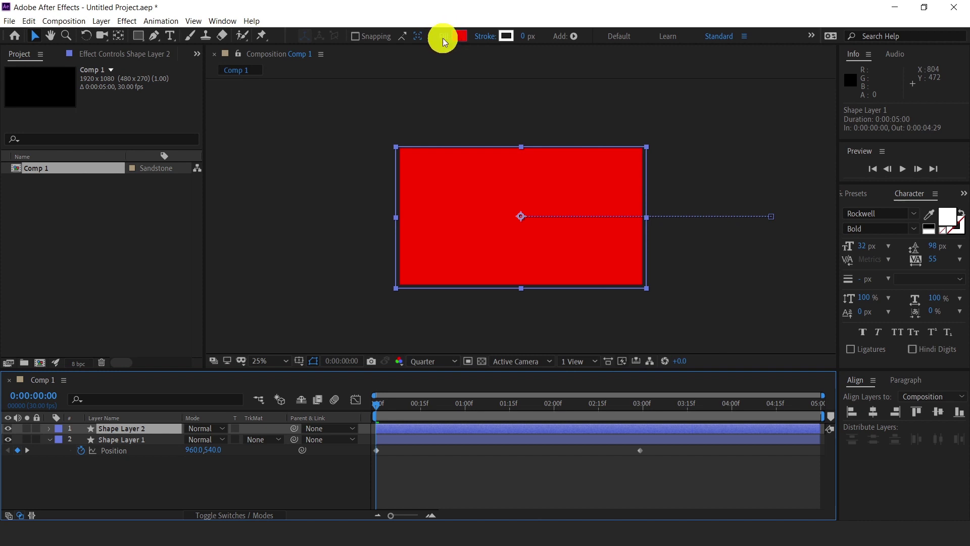
left_click(441, 36)
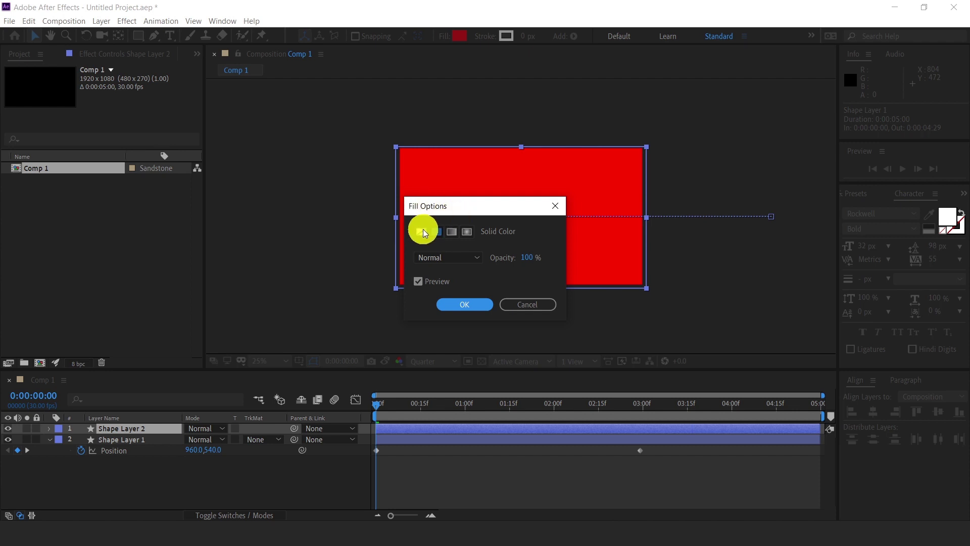
left_click(421, 232)
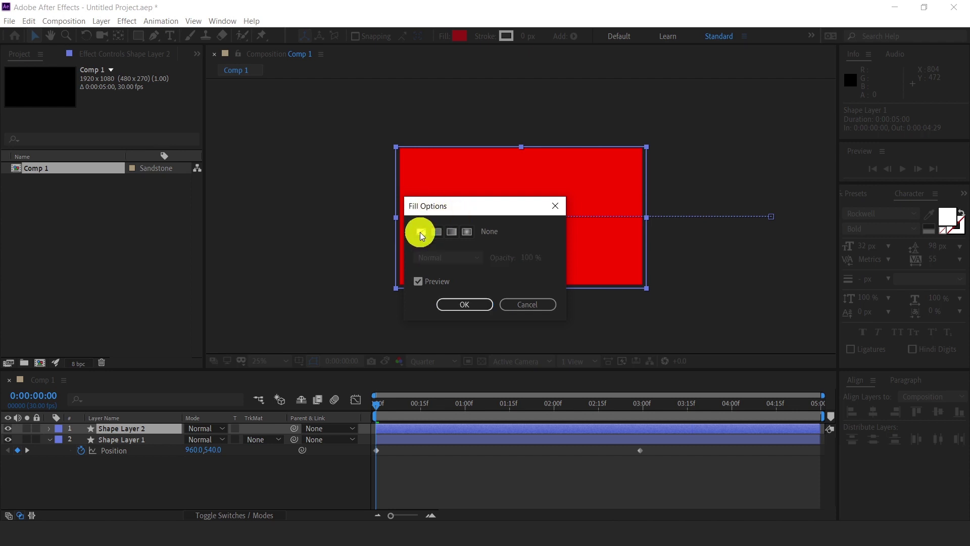
left_click(453, 306)
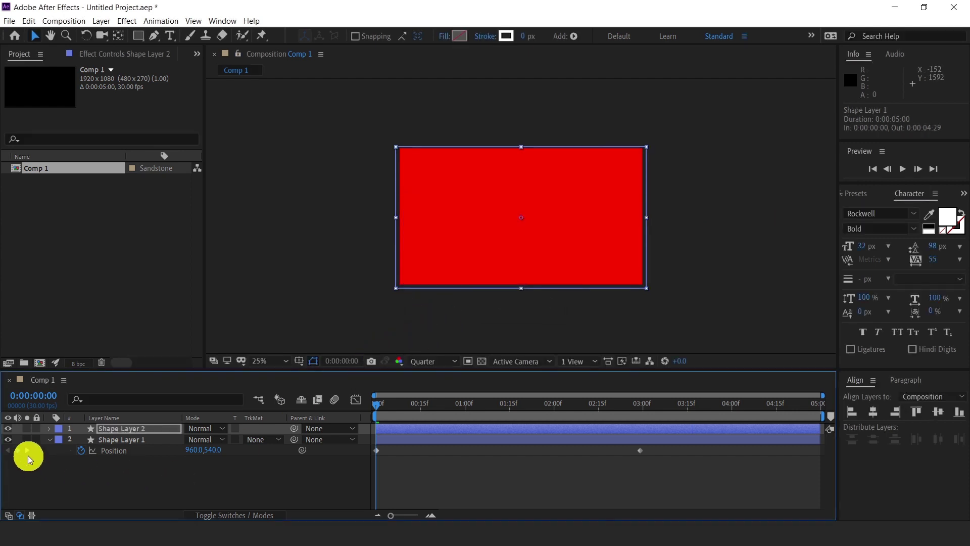
Step: Set the stroke width of the duplicated, unfilled rectangle to 20 px
left_click(8, 440)
left_click(9, 440)
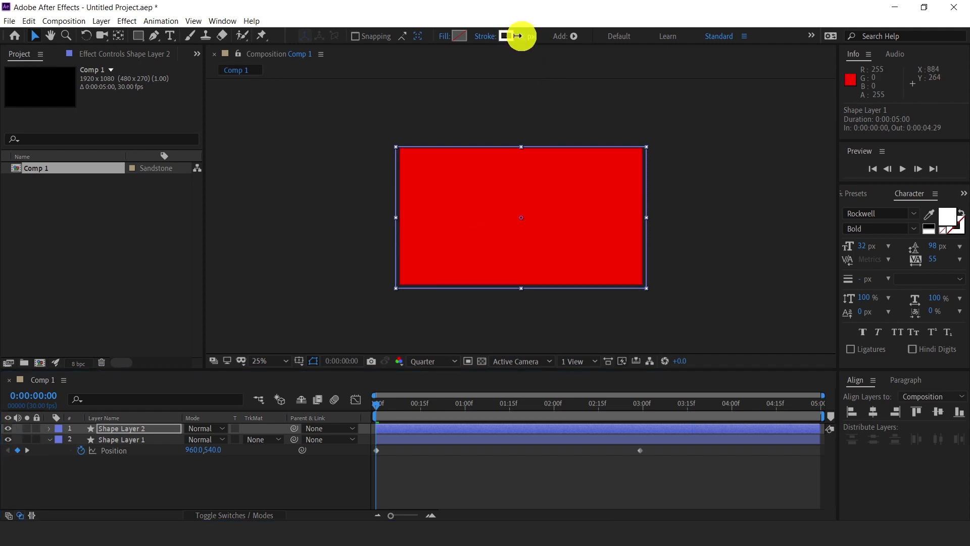
mouse_move(532, 34)
left_mouse_down()
mouse_move(554, 39)
mouse_move(535, 39)
left_mouse_up()
left_click(535, 38)
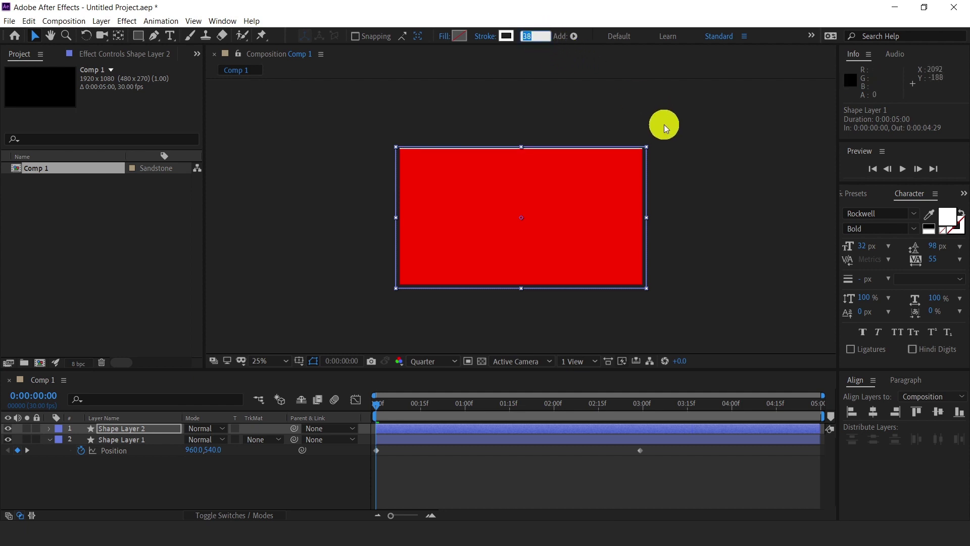
type("20")
key("Return")
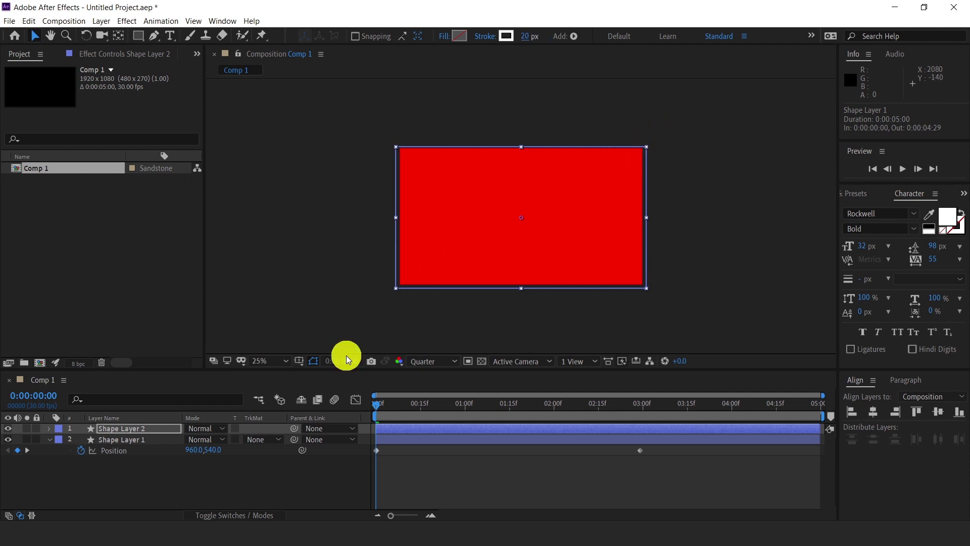
left_click(133, 431)
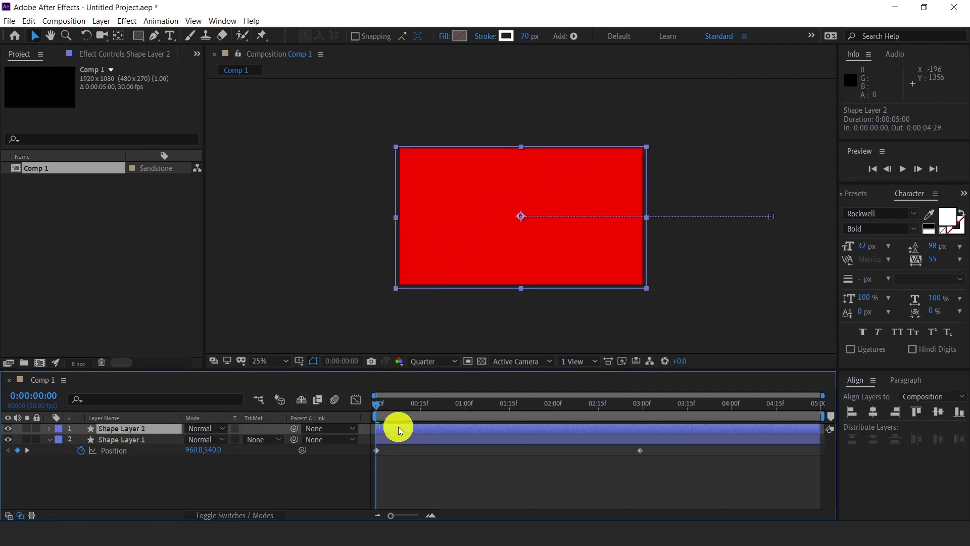
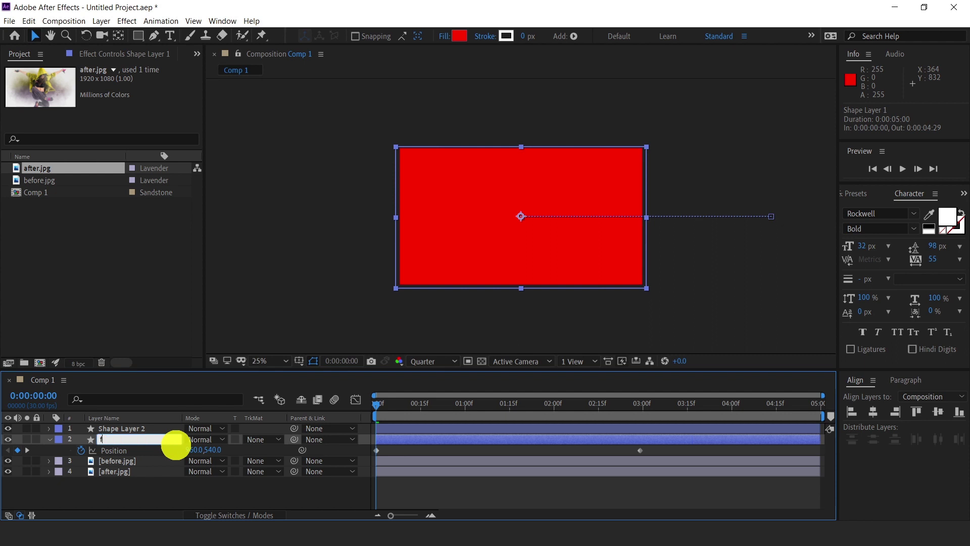
Step: Rename the red rectangle's layer to "fill layer" and the outline duplicate above it to "line layer"
type("ill layer")
key("Return")
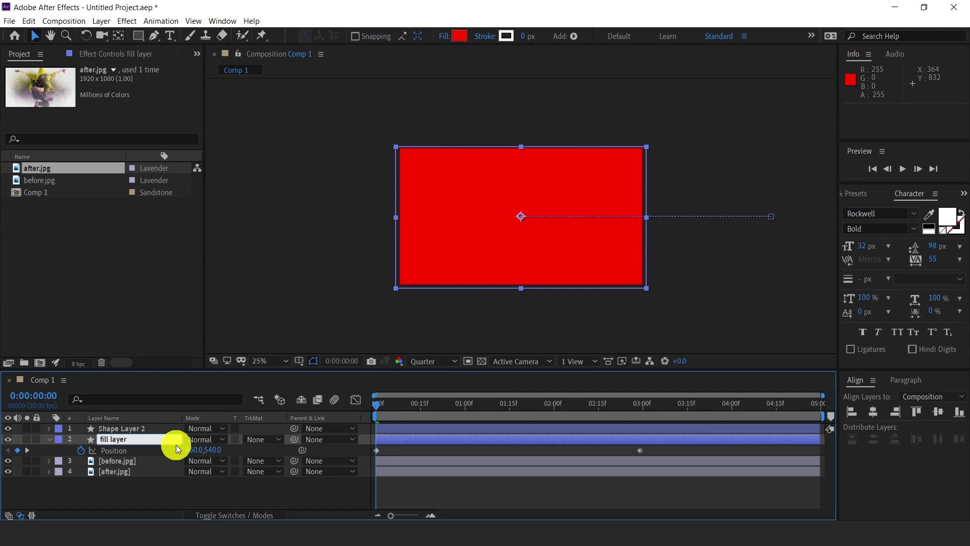
left_click(134, 427)
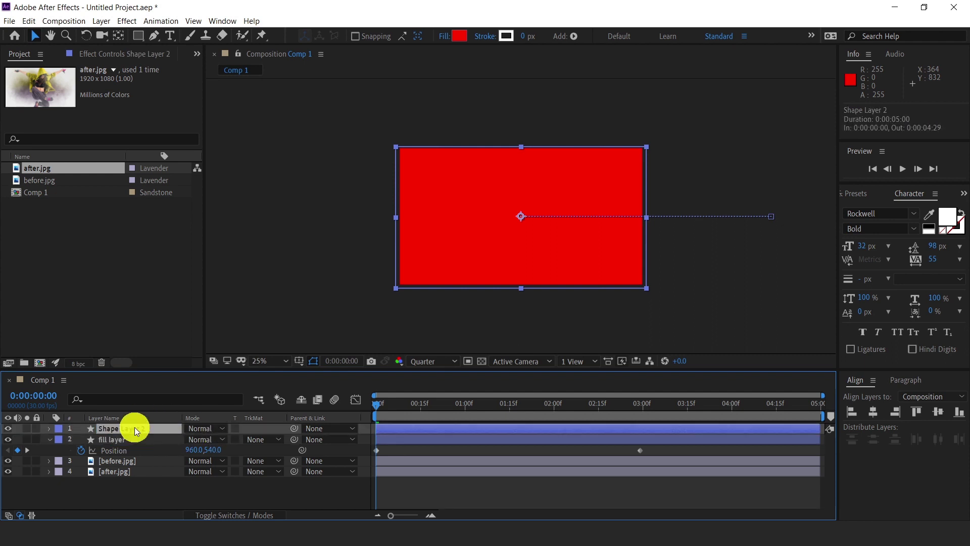
right_click(134, 426)
left_click(153, 418)
type("li")
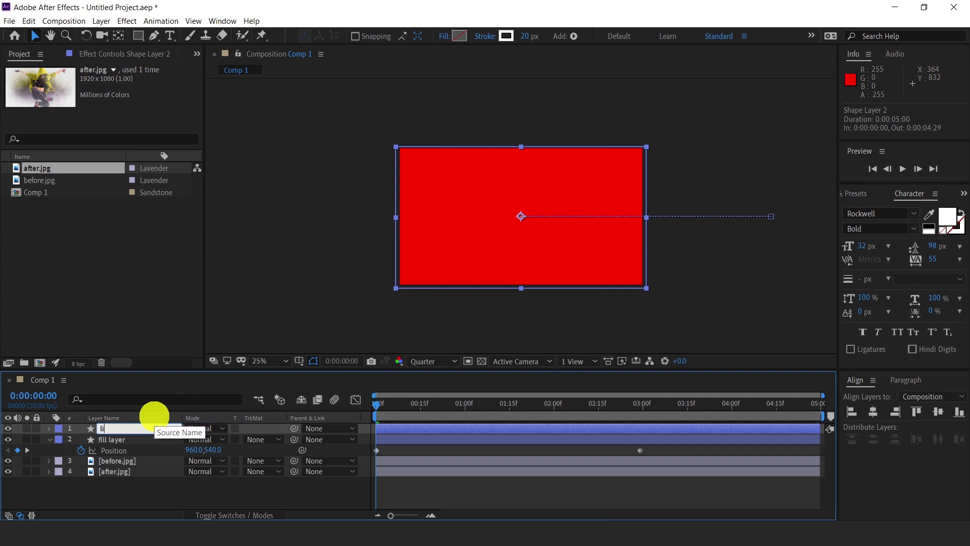
type("ne layer")
key("Return")
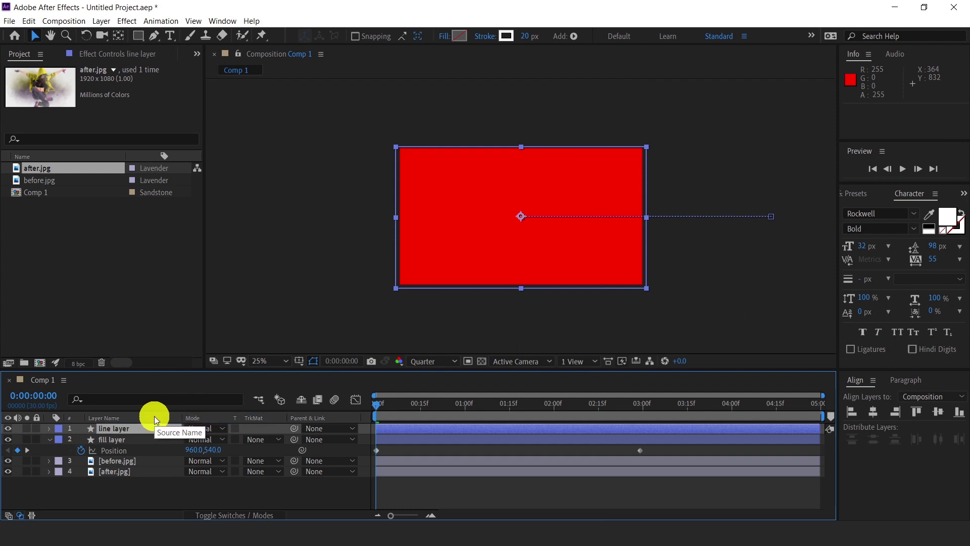
Step: Collapse the fill layer's properties and set the track matte of before.jpg to Alpha Matte "fill layer"
left_click(120, 462)
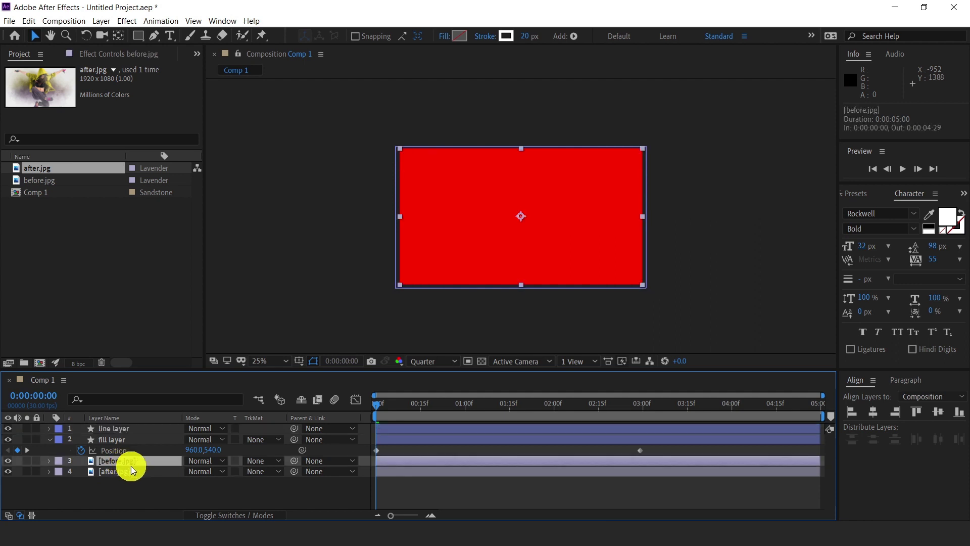
left_click(49, 440)
scroll(51, 441, "down", 1)
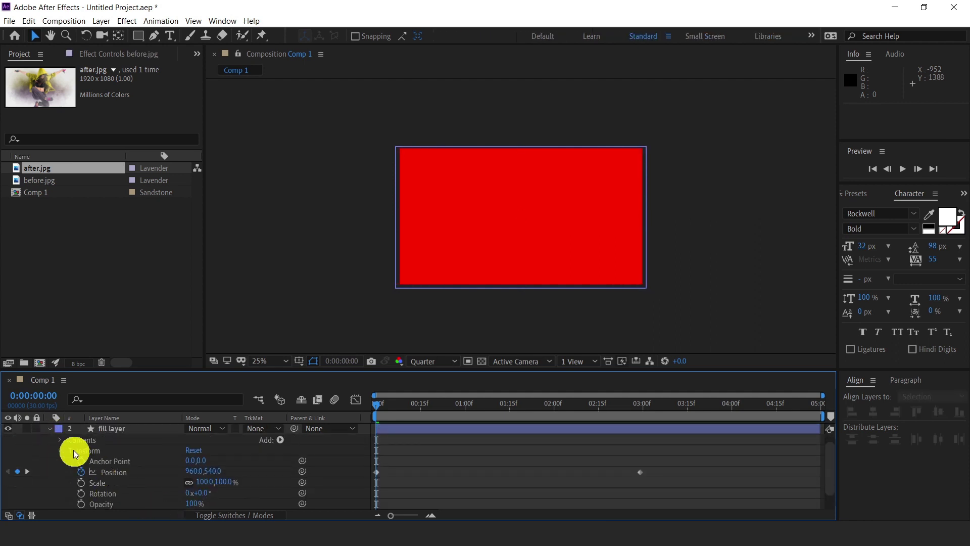
left_click(49, 431)
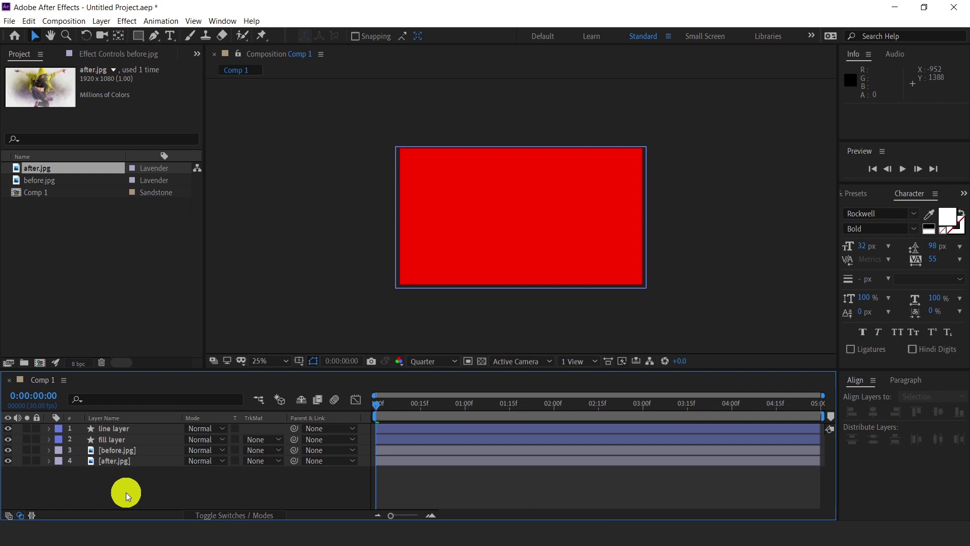
left_click(118, 450)
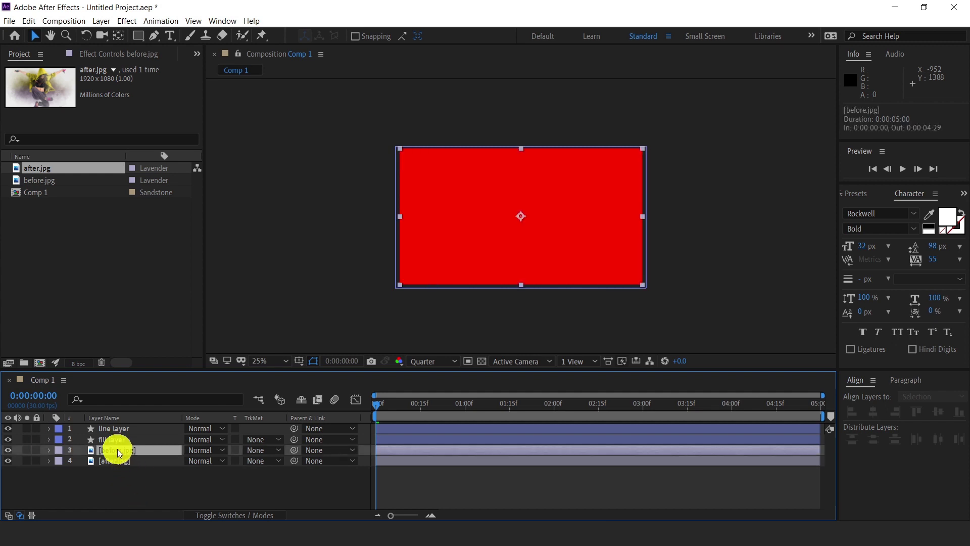
left_click(262, 450)
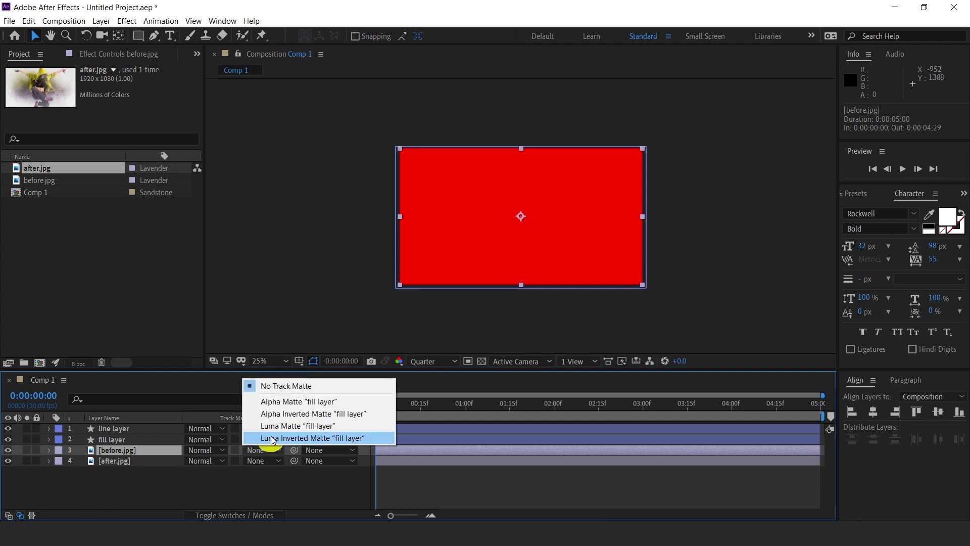
left_click(280, 402)
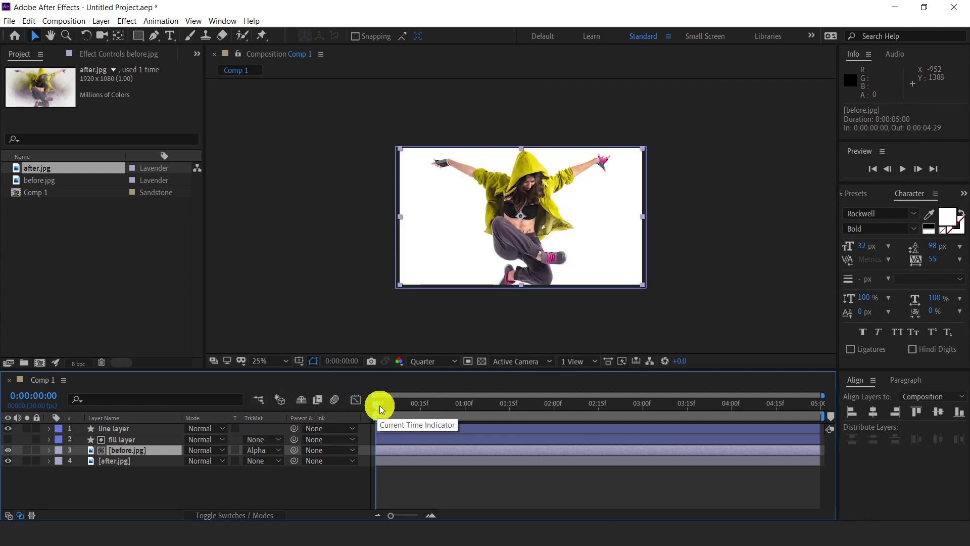
Step: Scrub and play the composition to preview the before-to-after wipe
left_click_drag(384, 403, 613, 390)
key("space")
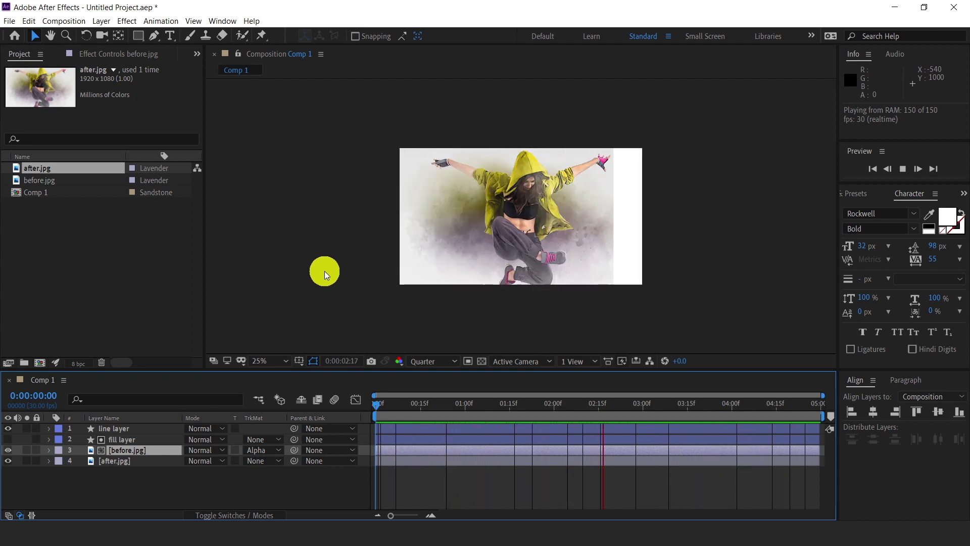
key("space")
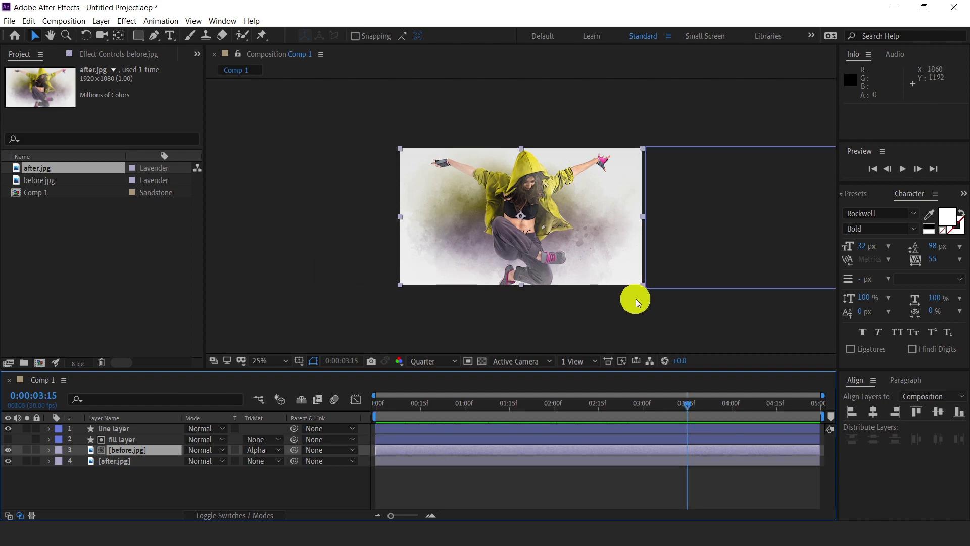
Step: Add Comp 1 to the Render Queue and set its output module format to QuickTime
left_click(12, 23)
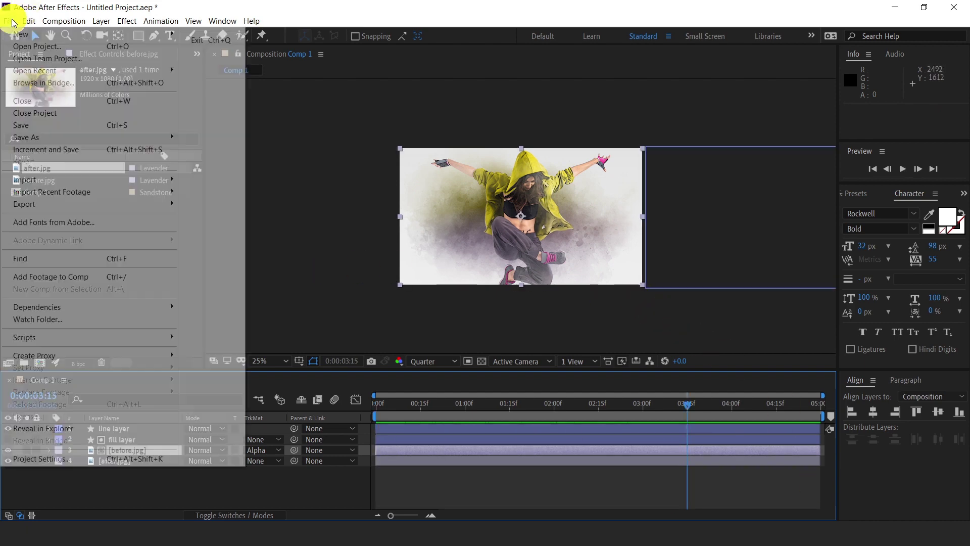
mouse_move(84, 208)
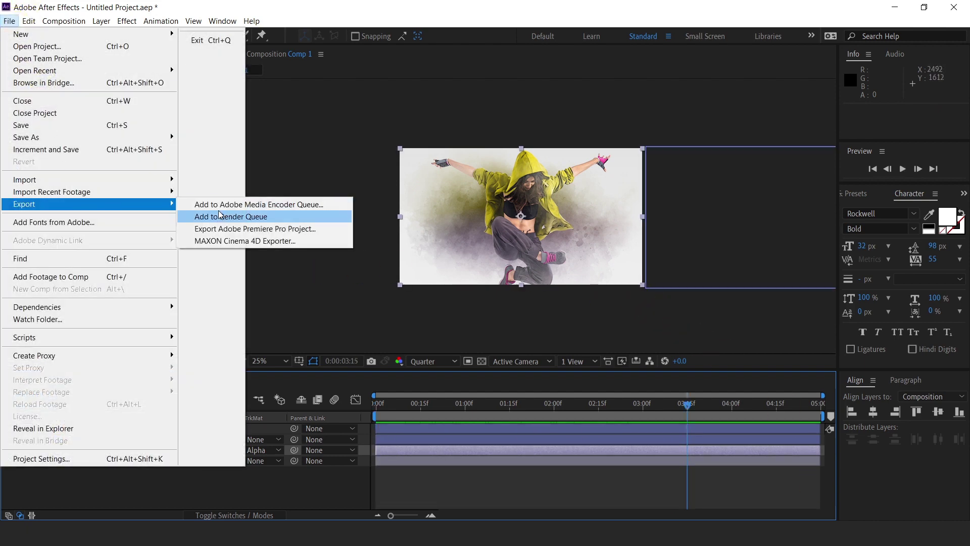
left_click(221, 219)
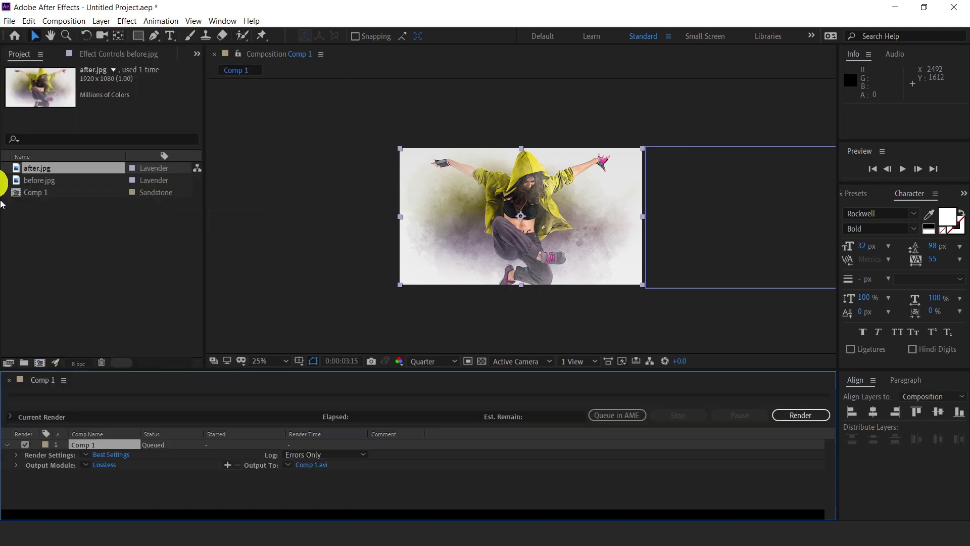
left_click(102, 465)
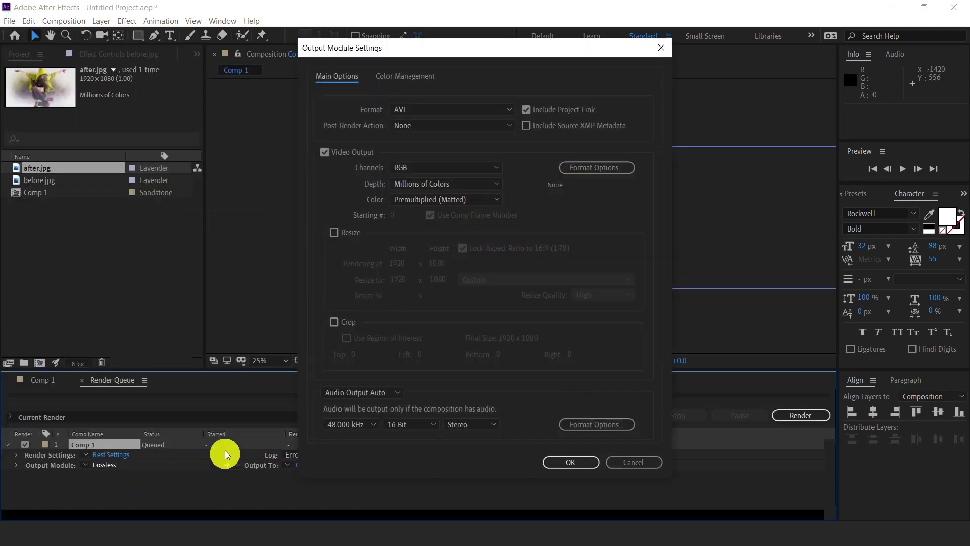
left_click(430, 109)
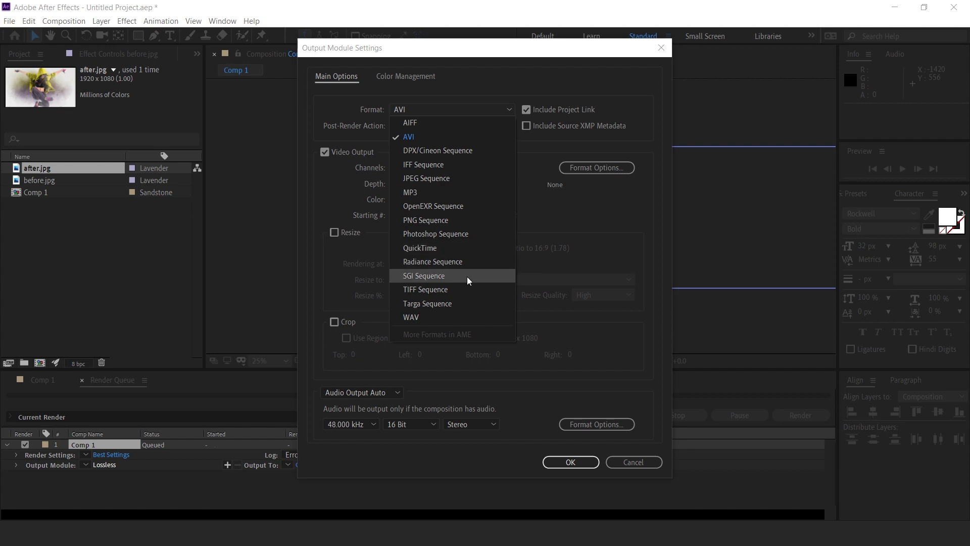
left_click(453, 250)
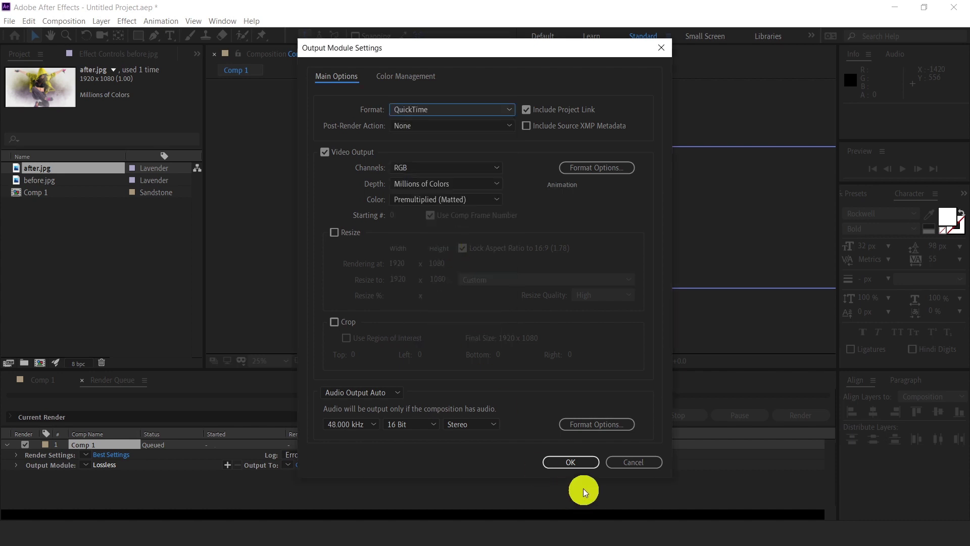
left_click(570, 462)
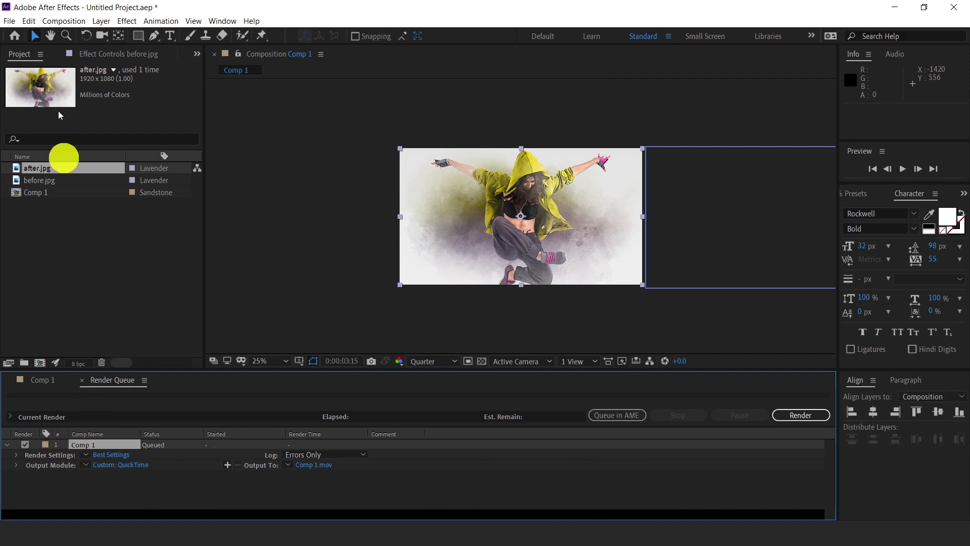
Step: Export Comp 1 to the Adobe Media Encoder queue, and switch back to After Effects
left_click(8, 22)
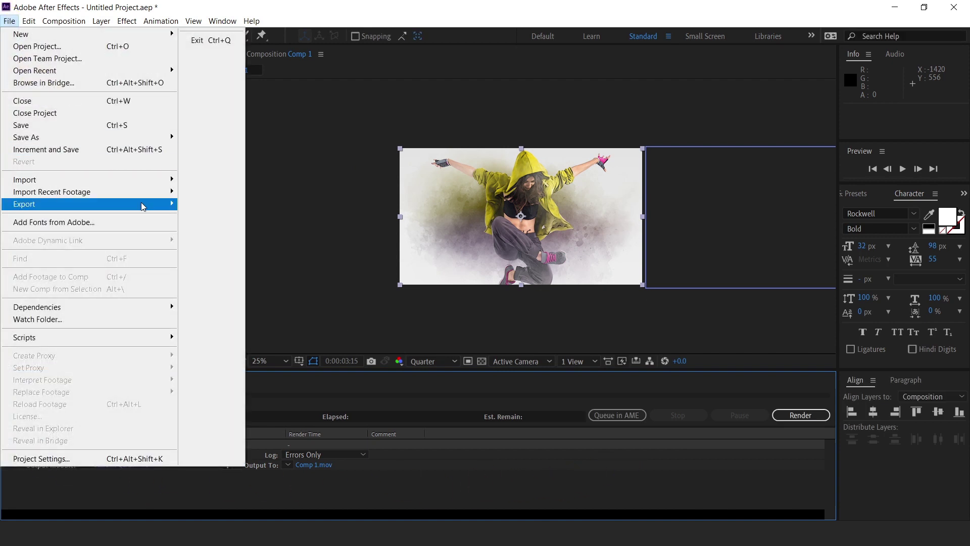
mouse_move(143, 205)
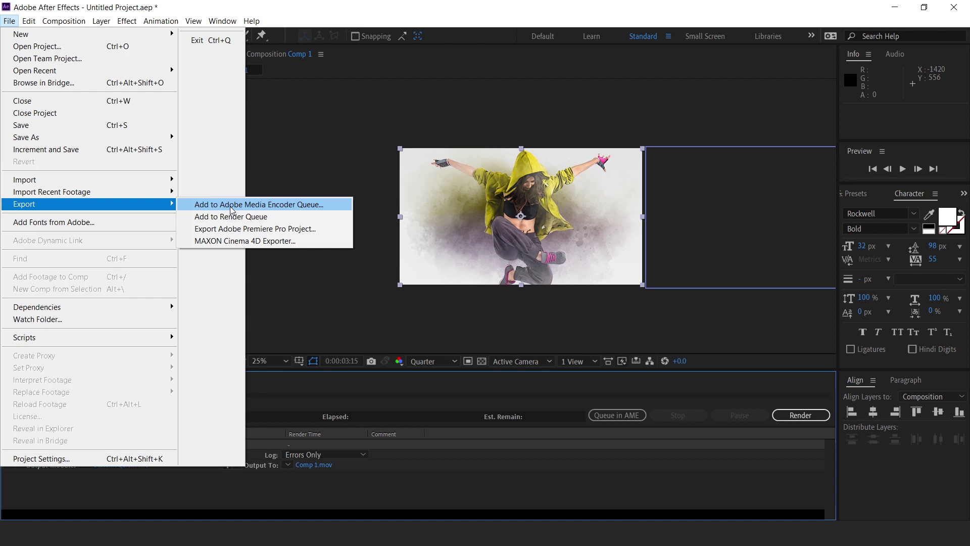
left_click(231, 208)
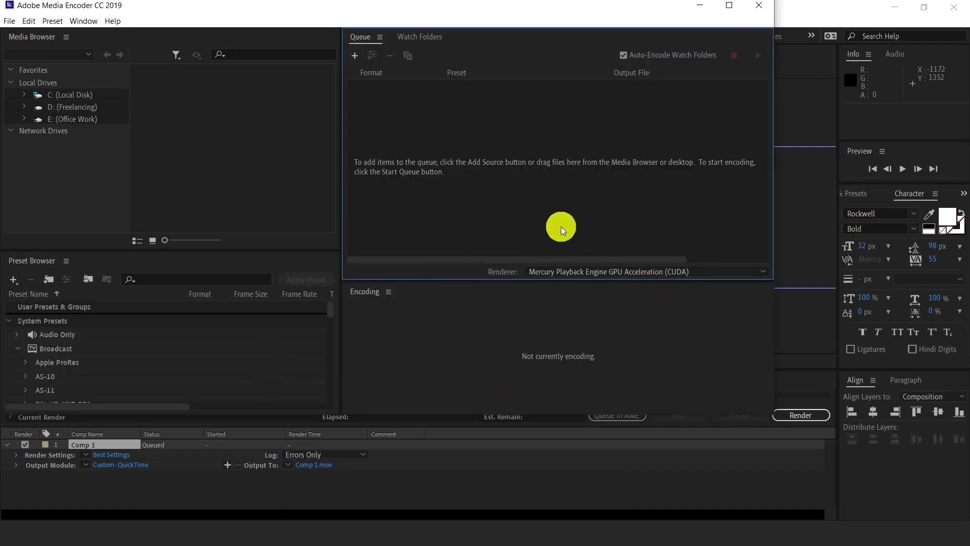
left_click(519, 520)
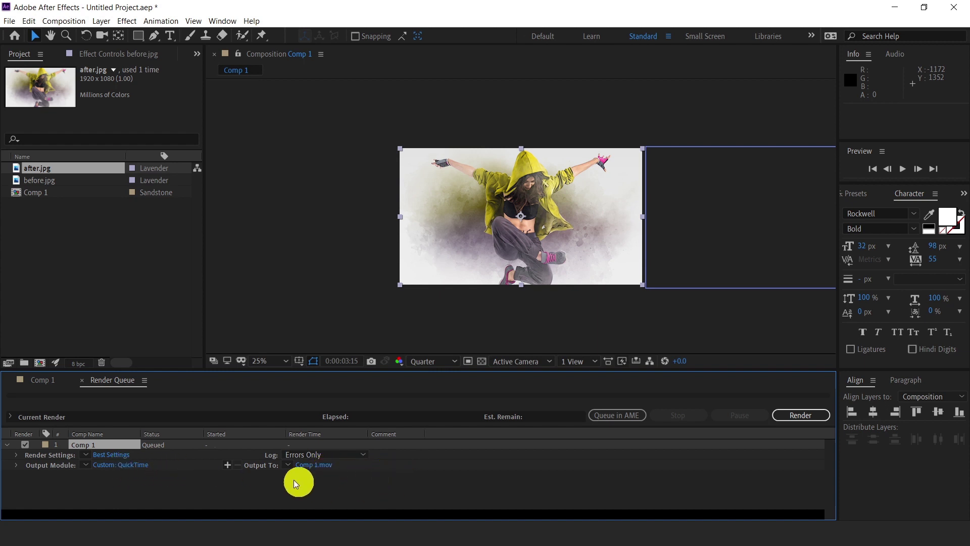
Step: Switch to Adobe Media Encoder, maximize its window, and encode Comp 1 as H.264 with the Match Source - High bitrate preset
key("alt+Tab")
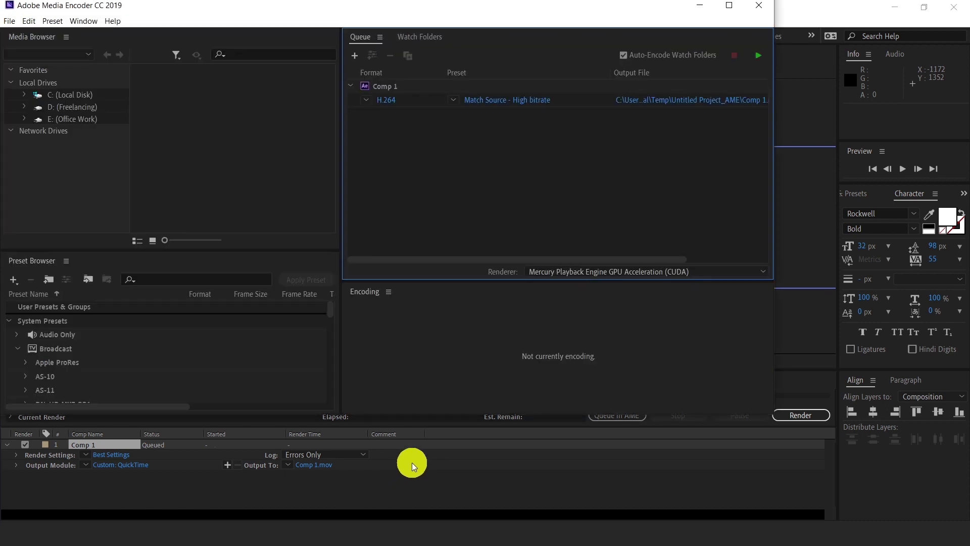
left_click(731, 6)
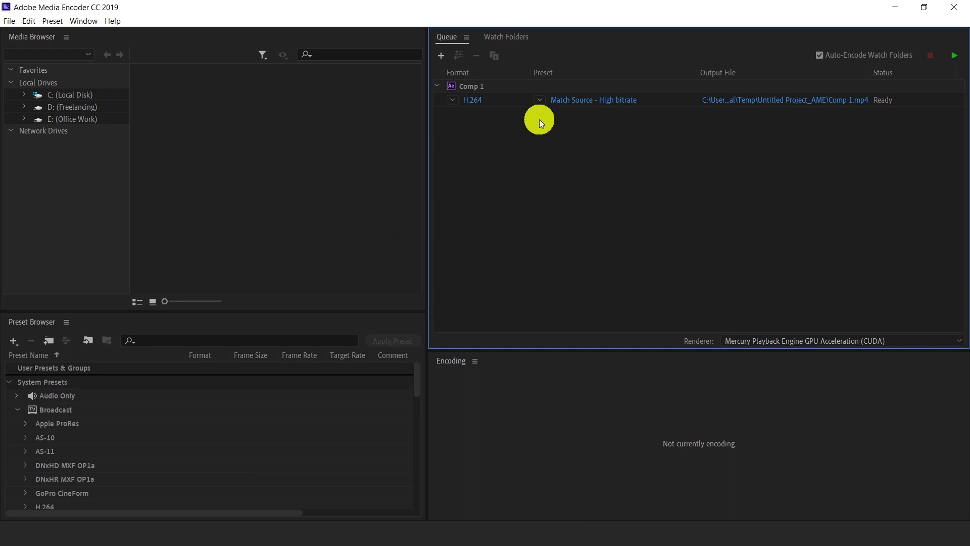
left_click(955, 56)
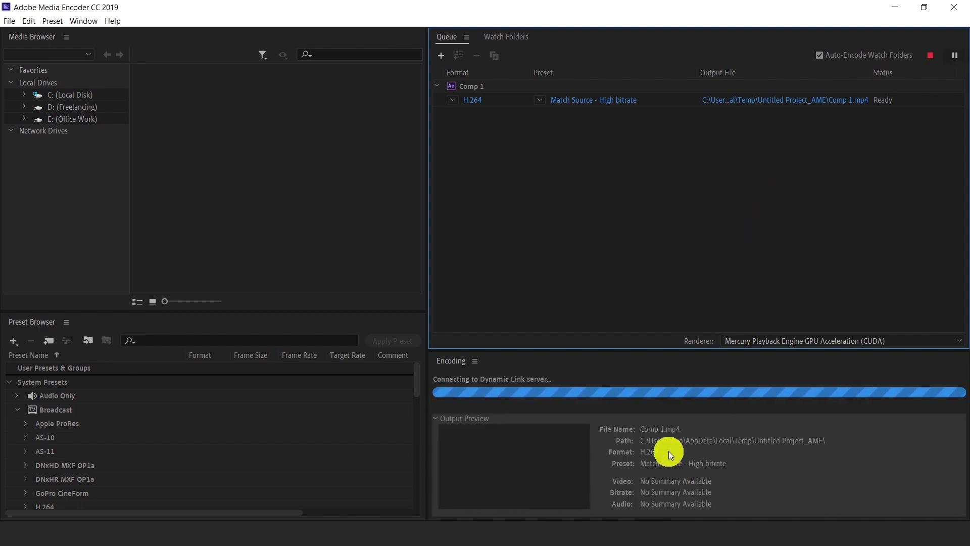
left_click(683, 433)
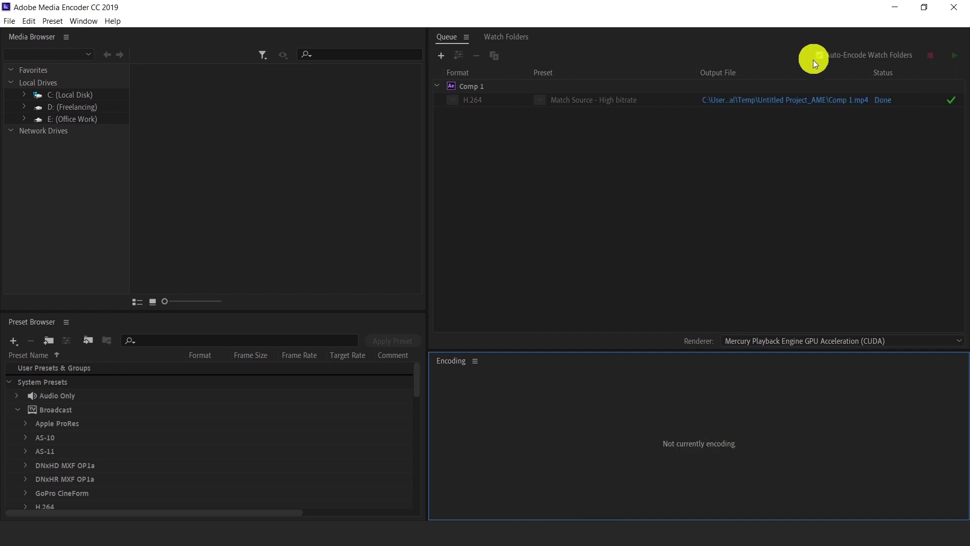
Step: Open the output folder of the encoded file, play Comp 1.mp4 in VLC while declining the player update, and close the player
left_click(801, 99)
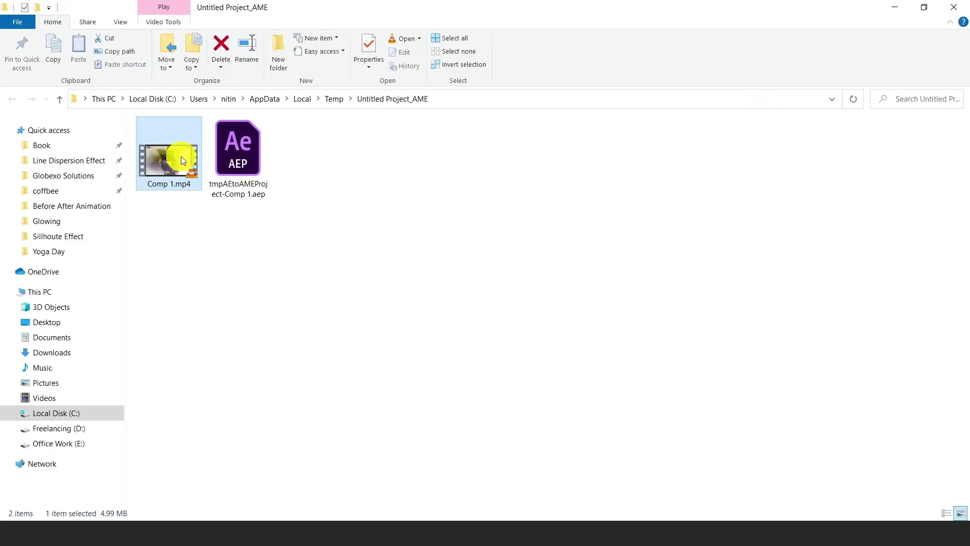
double_click(183, 157)
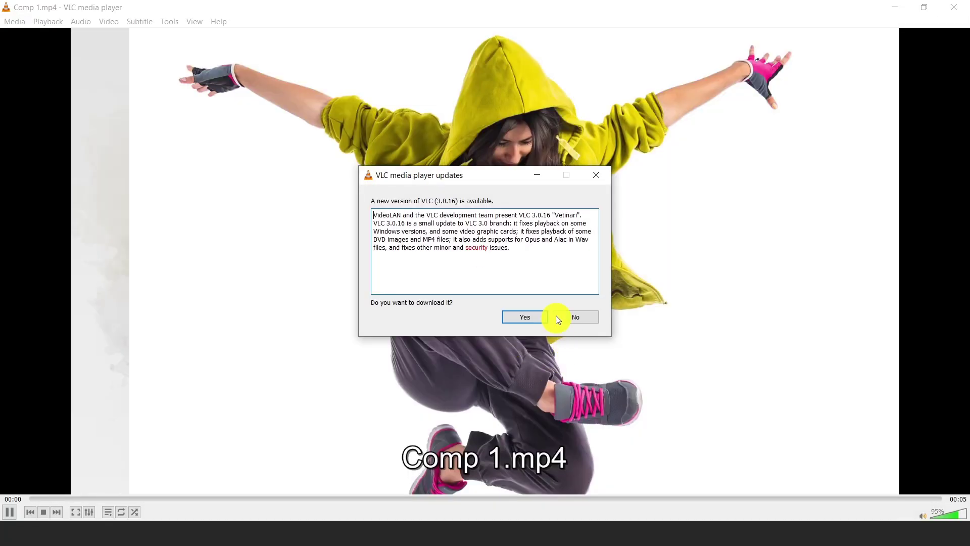
left_click(581, 315)
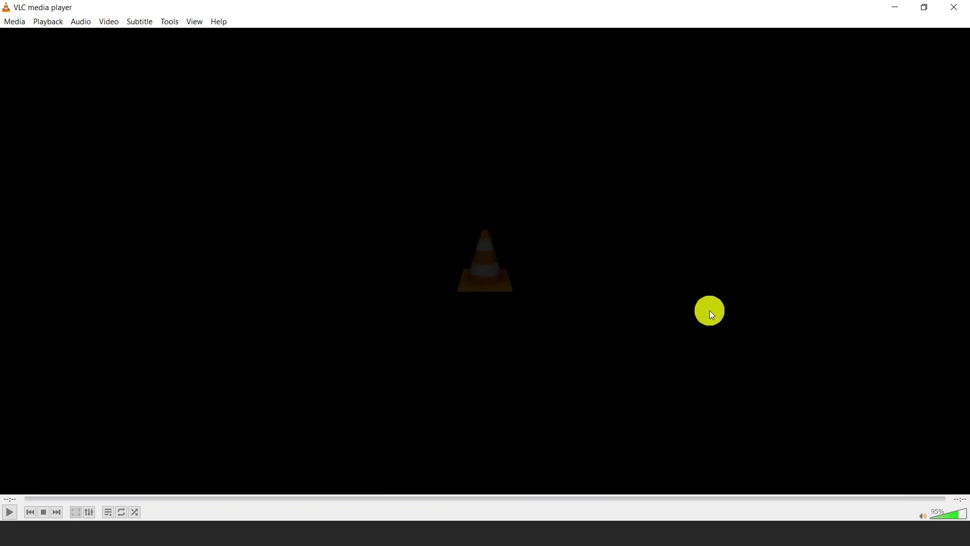
left_click(955, 6)
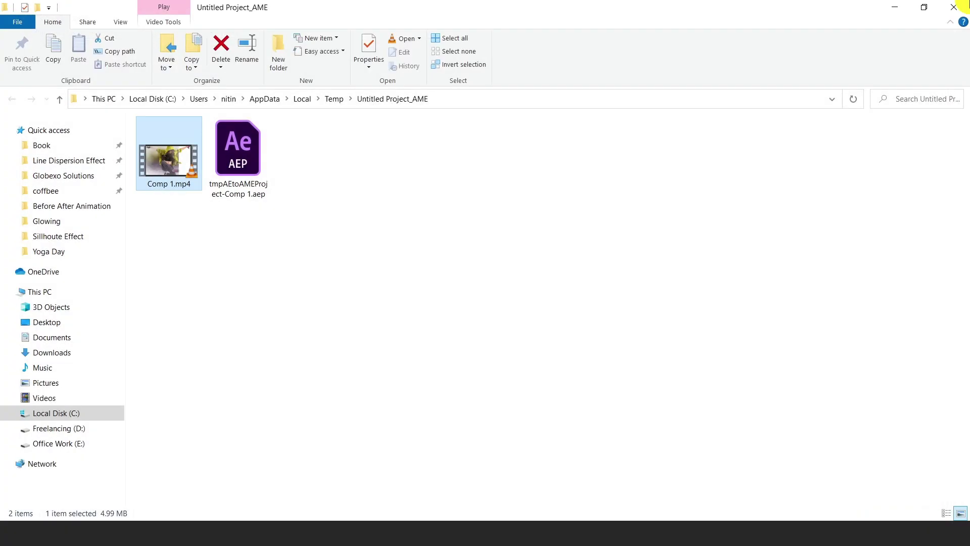